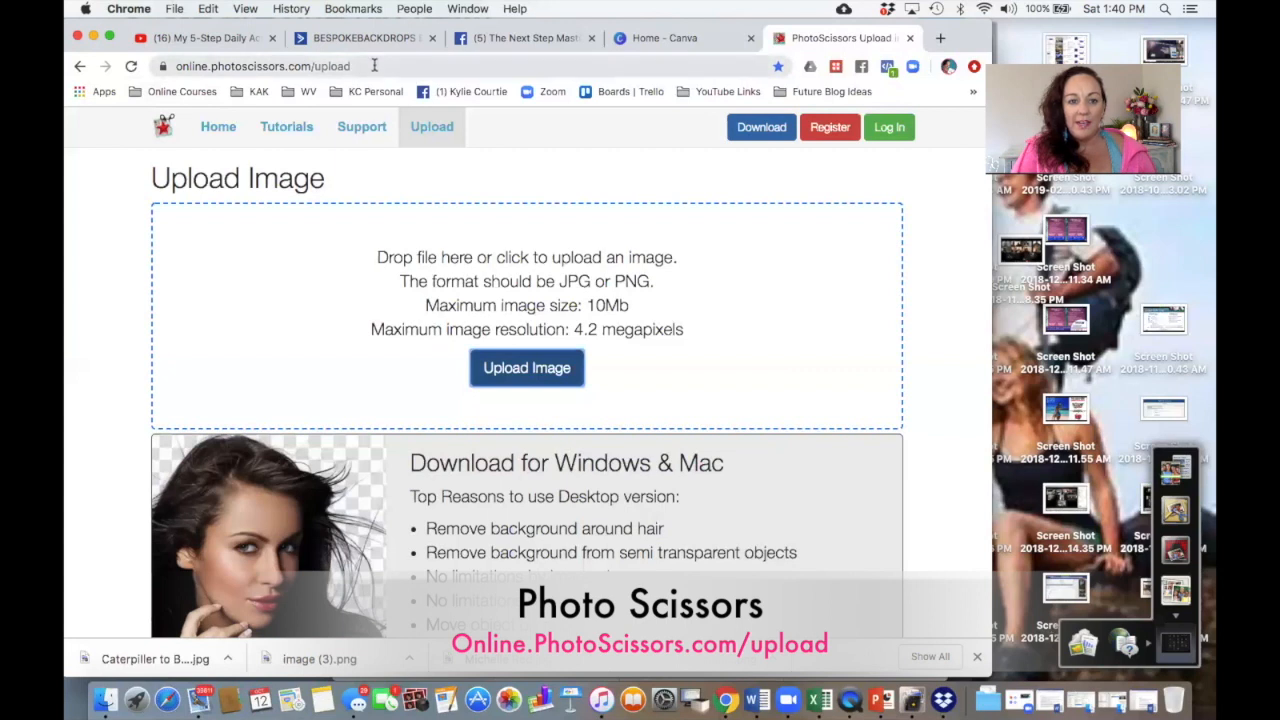
Step: Upload the image Michelle Red.jpg to the online background remover
left_click(374, 64)
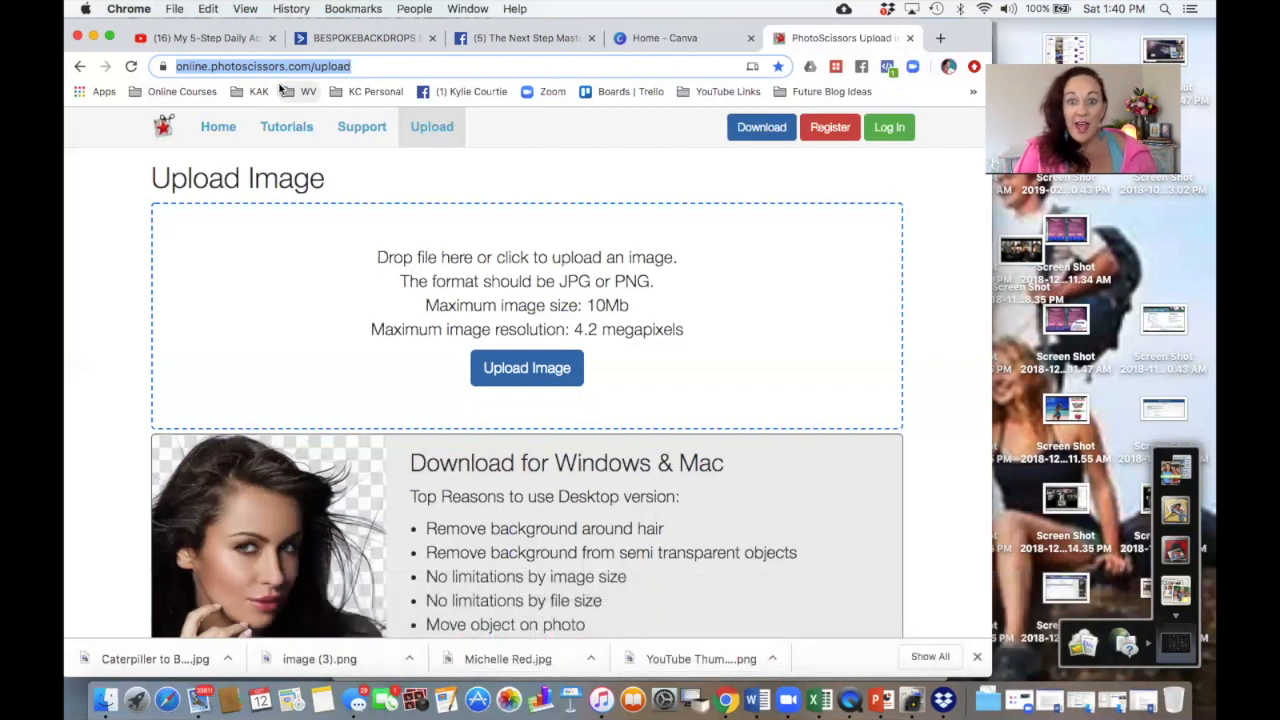
left_click(523, 367)
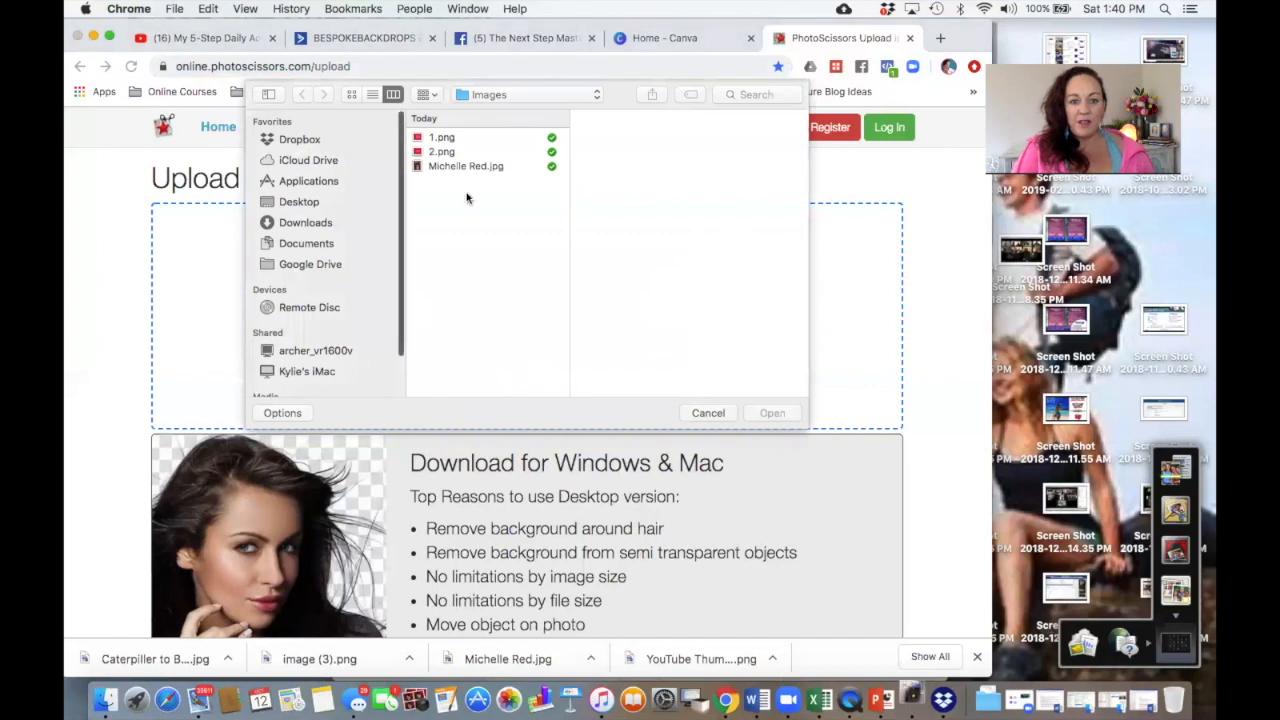
left_click(450, 167)
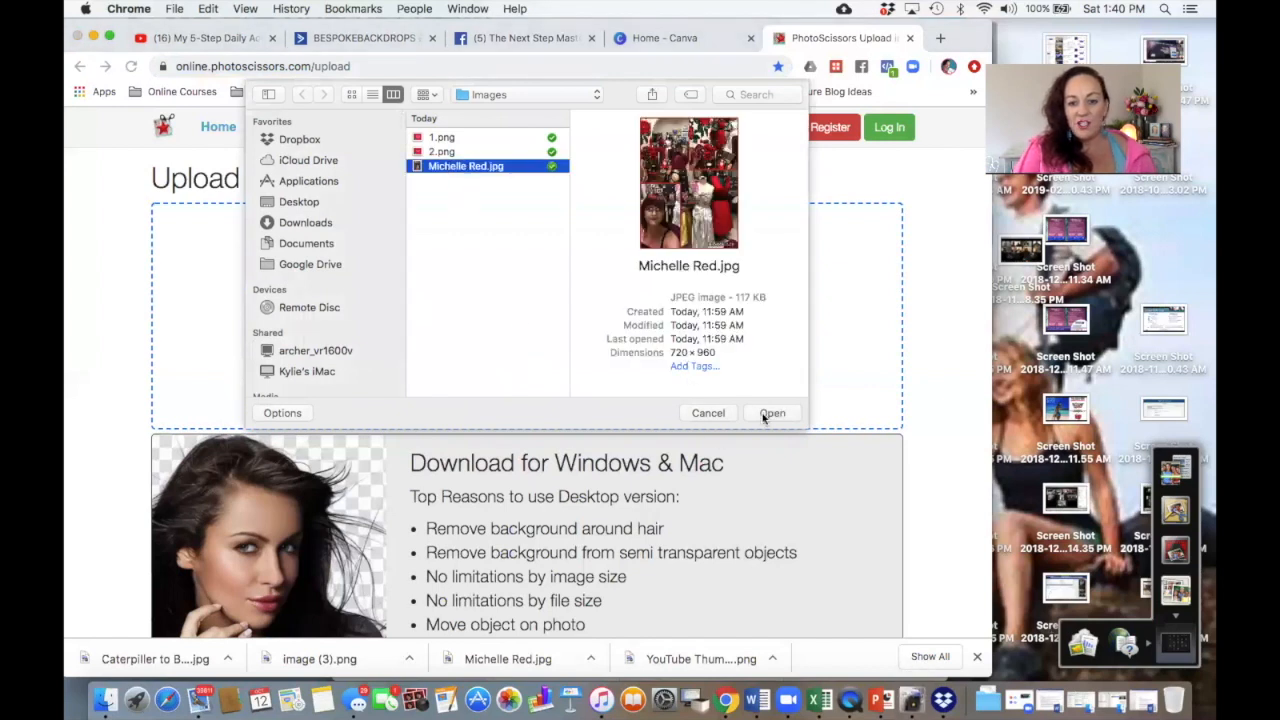
left_click(771, 413)
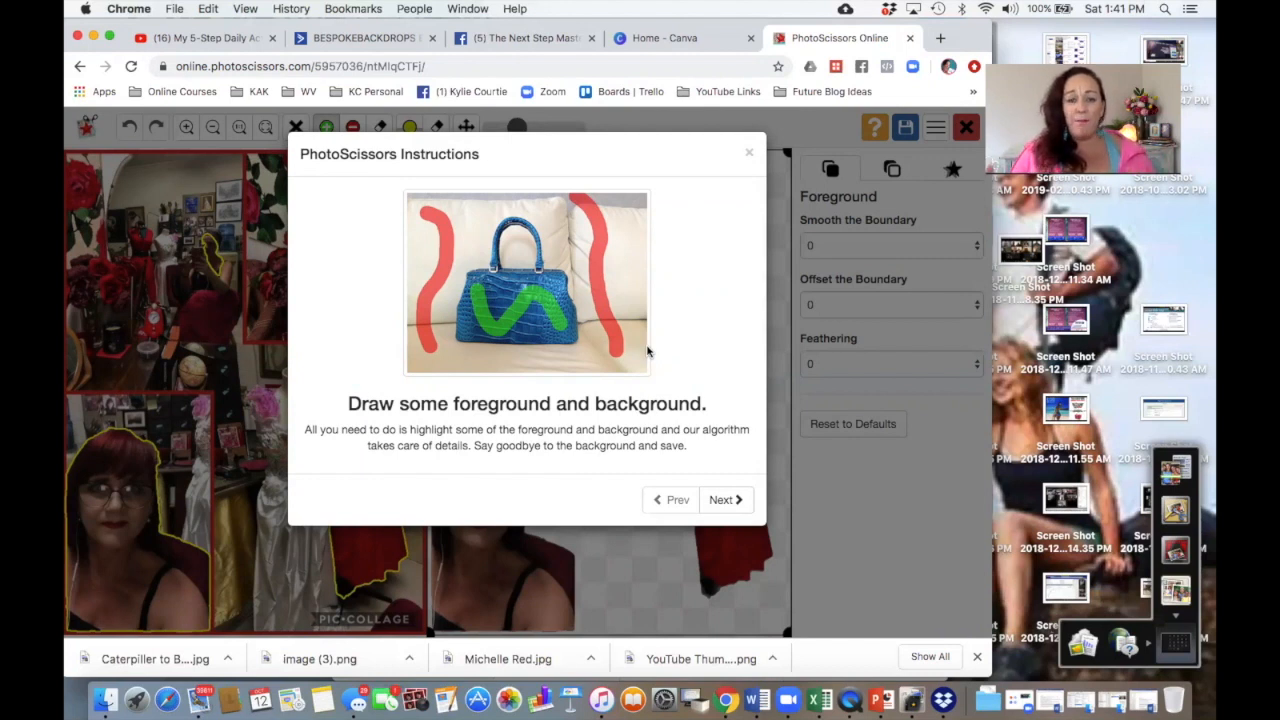
Step: Page through the PhotoScissors instructions and dismiss them
left_click(730, 499)
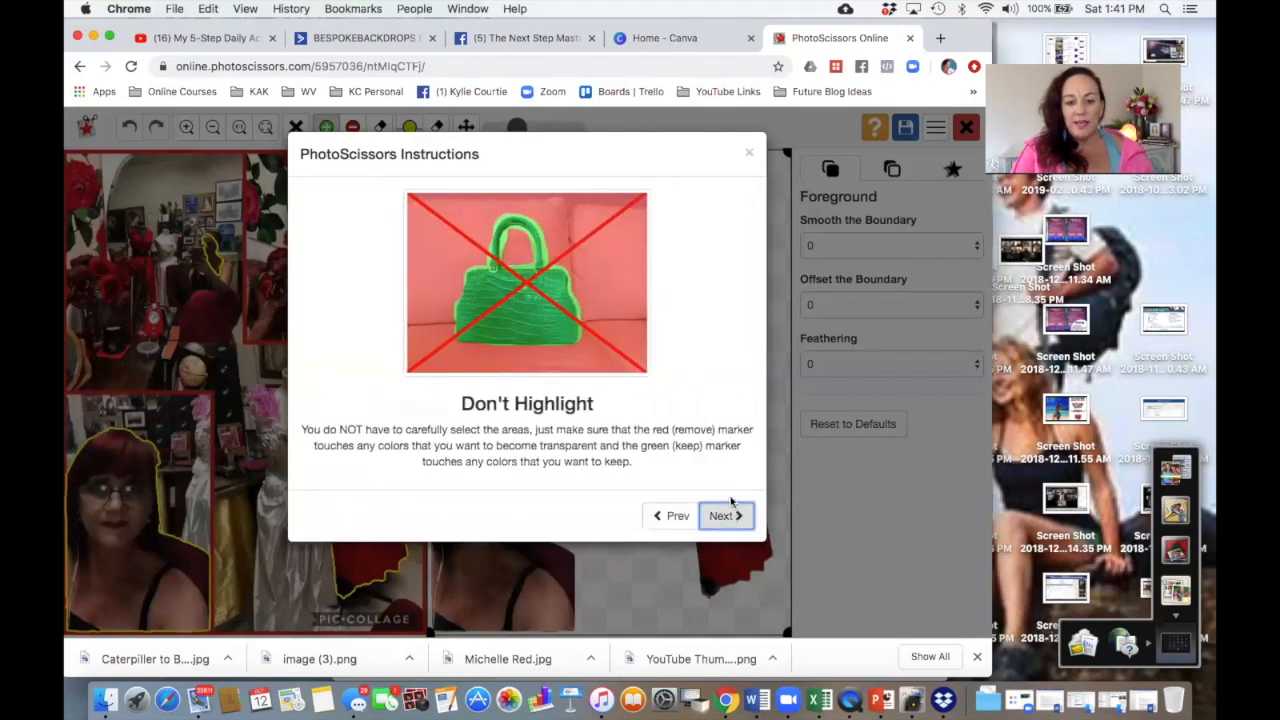
left_click(731, 516)
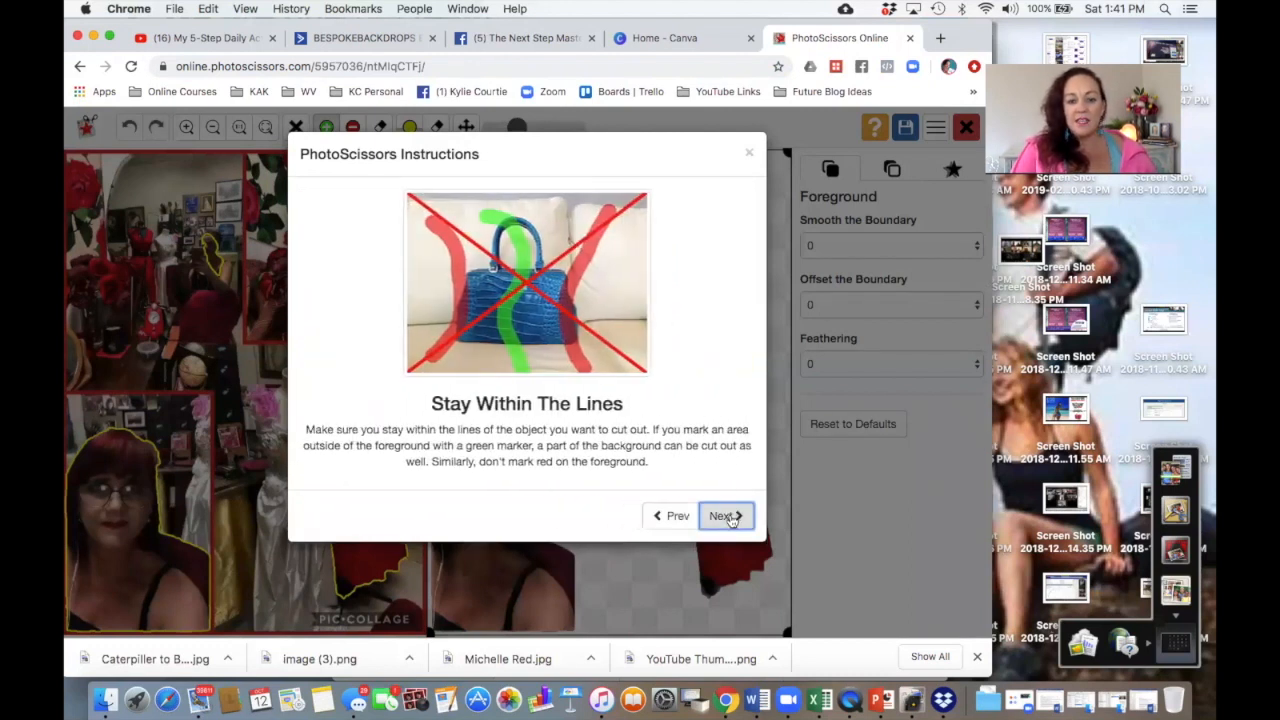
left_click(731, 516)
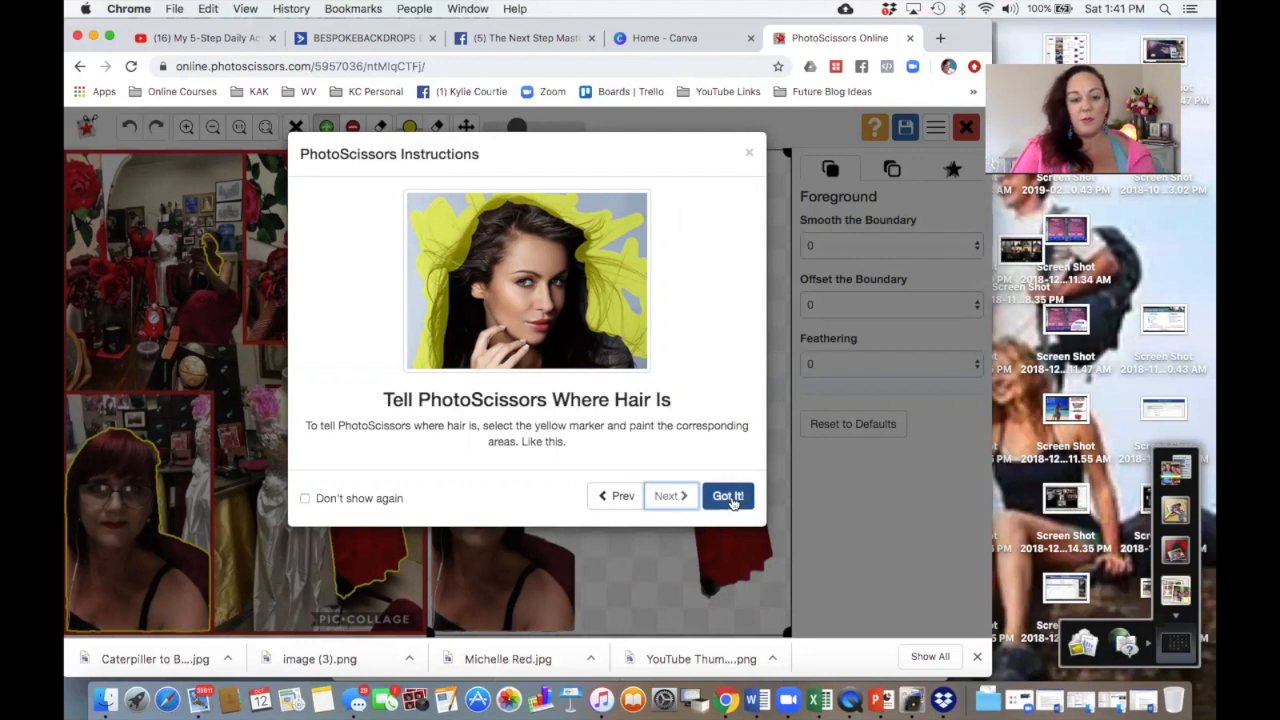
left_click(731, 498)
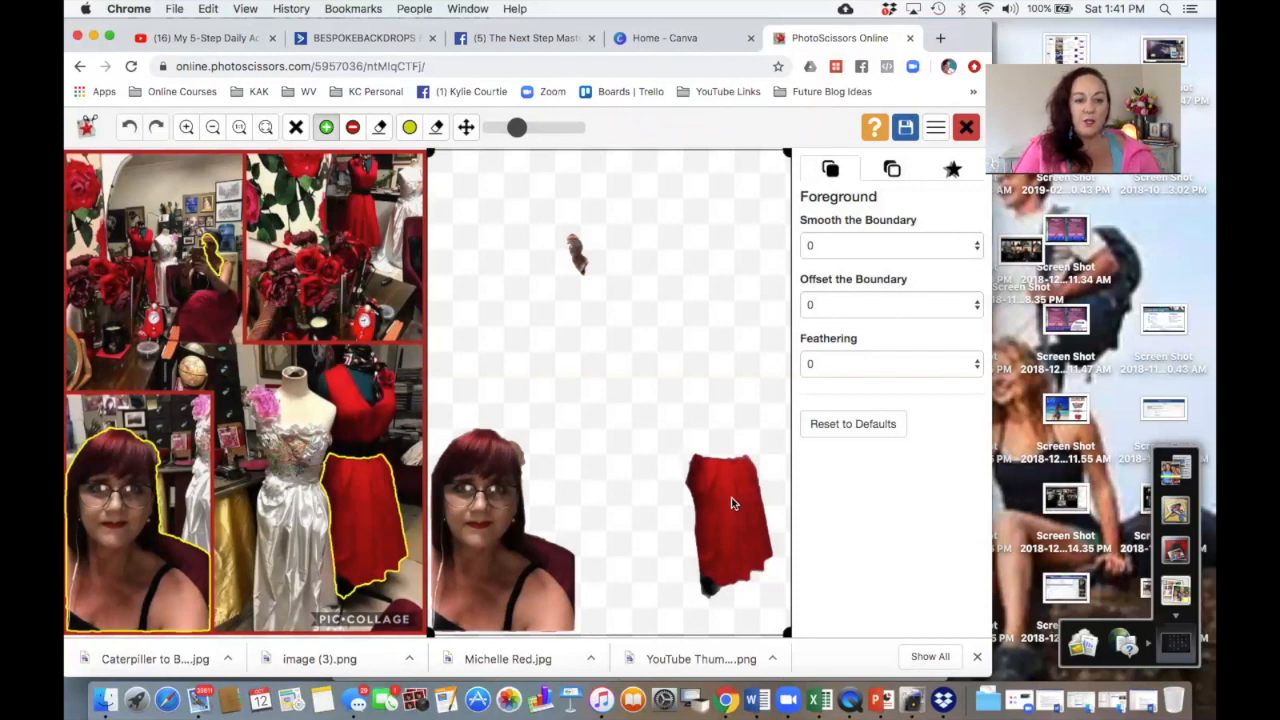
Step: With the red remove marker, paint over the figure in the upper photo, the red dress, and the area beside the woman's shoulder
left_click(352, 128)
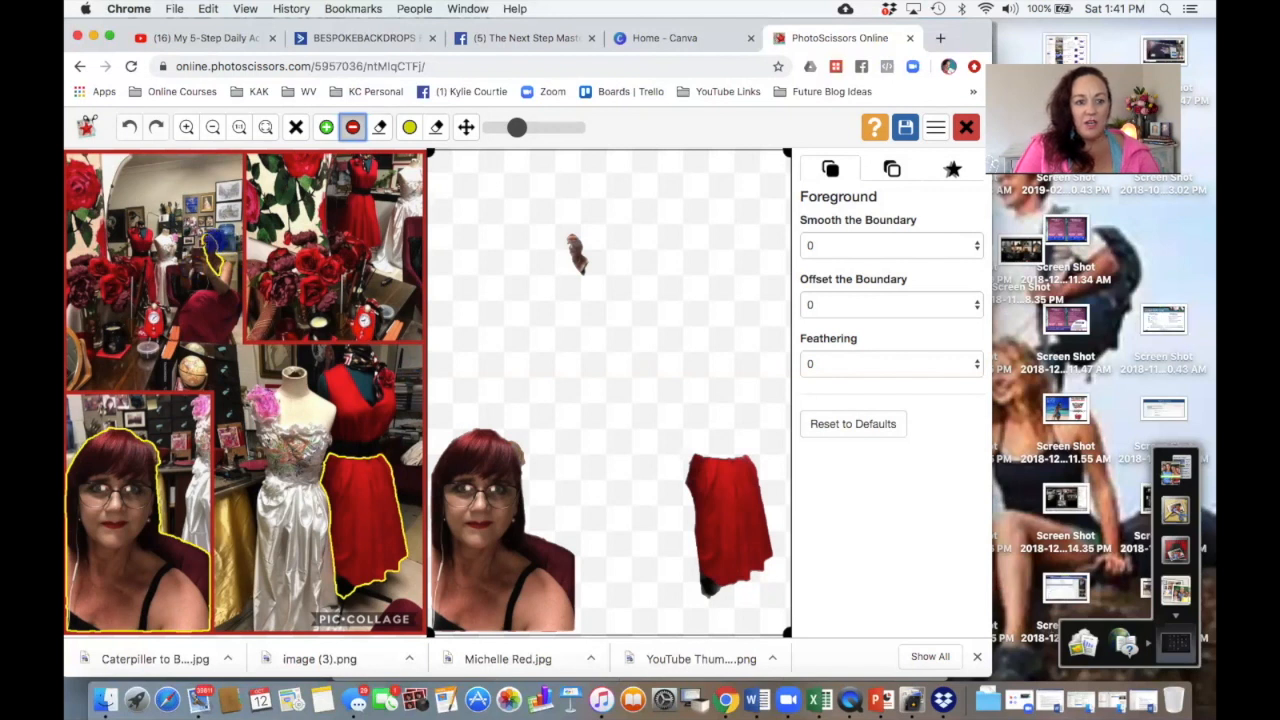
left_click_drag(217, 267, 222, 279)
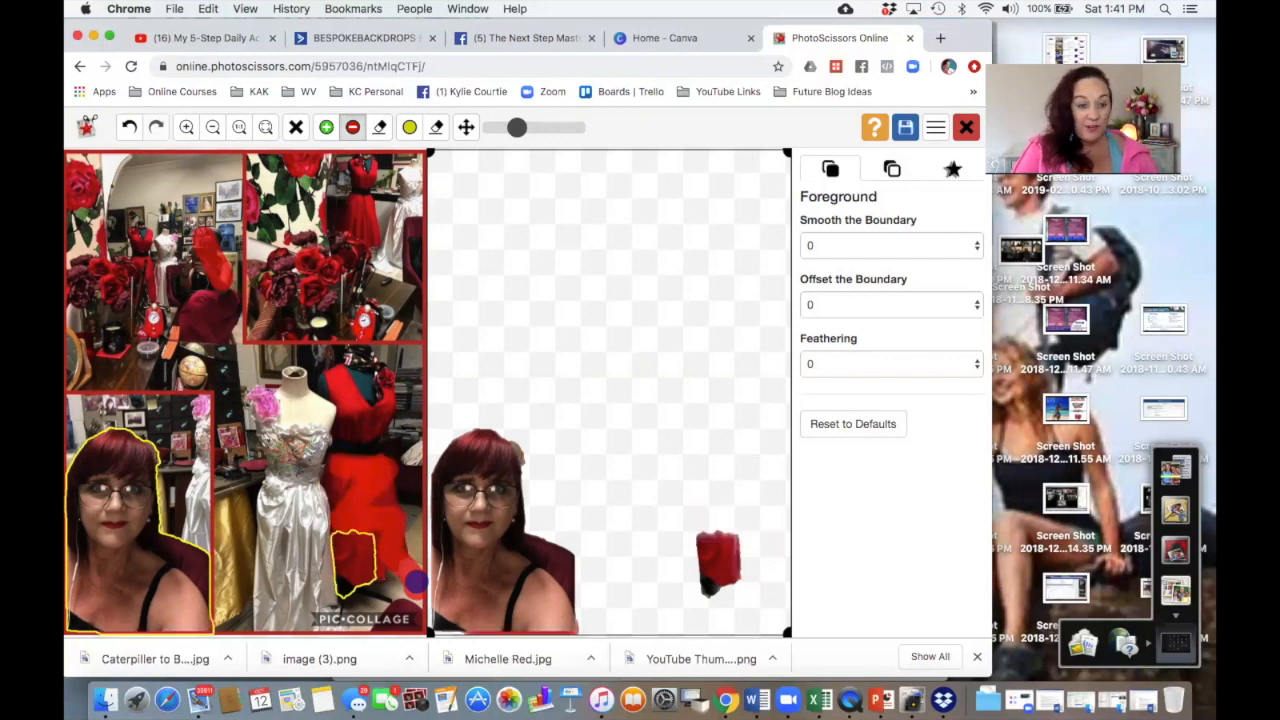
mouse_move(358, 567)
left_mouse_down()
mouse_move(354, 532)
mouse_move(358, 625)
mouse_move(336, 550)
mouse_move(332, 598)
mouse_move(366, 566)
left_mouse_up()
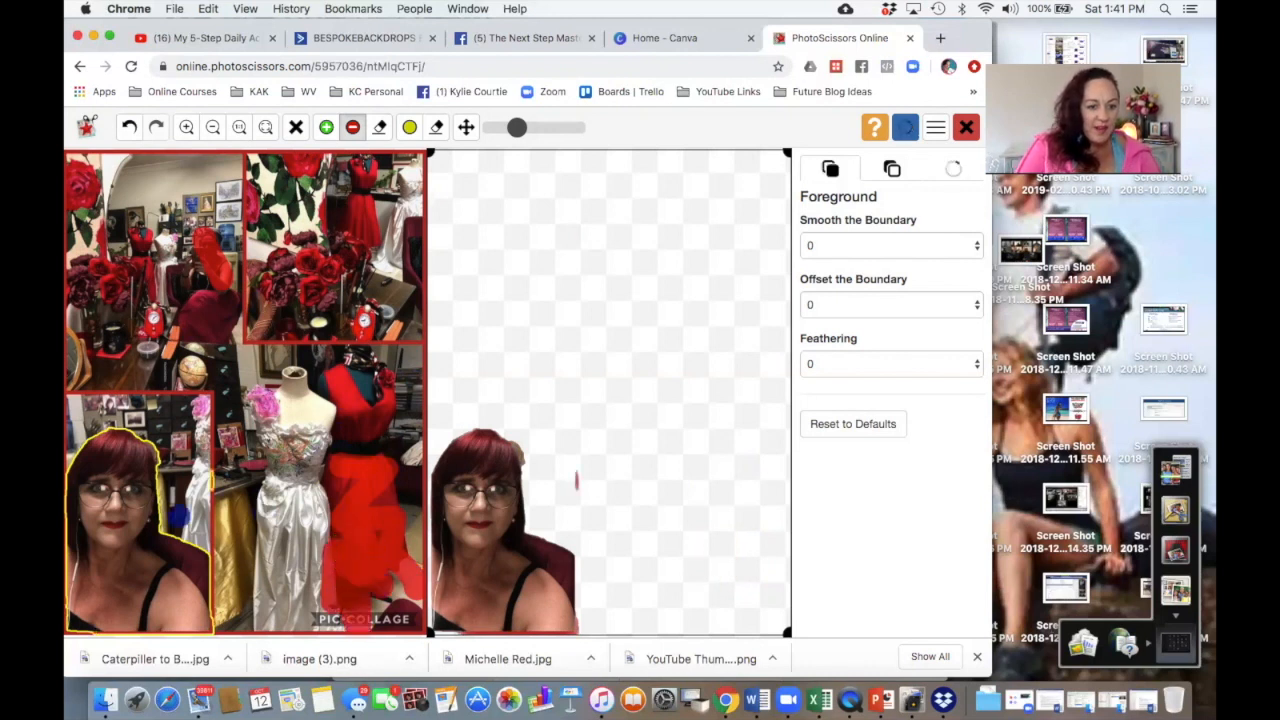
left_click_drag(172, 531, 225, 588)
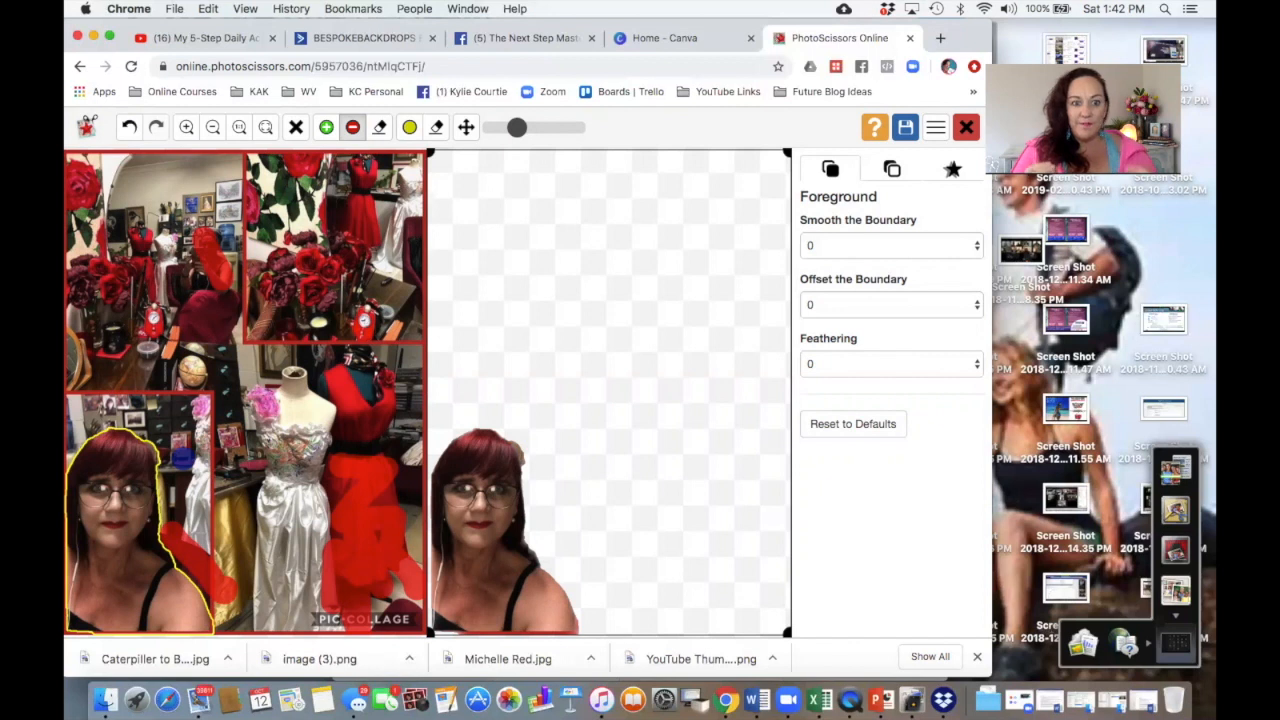
Step: Zoom in and mark the dark background near the globe with the remove marker
left_click(186, 128)
left_click(186, 128)
left_click(186, 128)
left_click(186, 128)
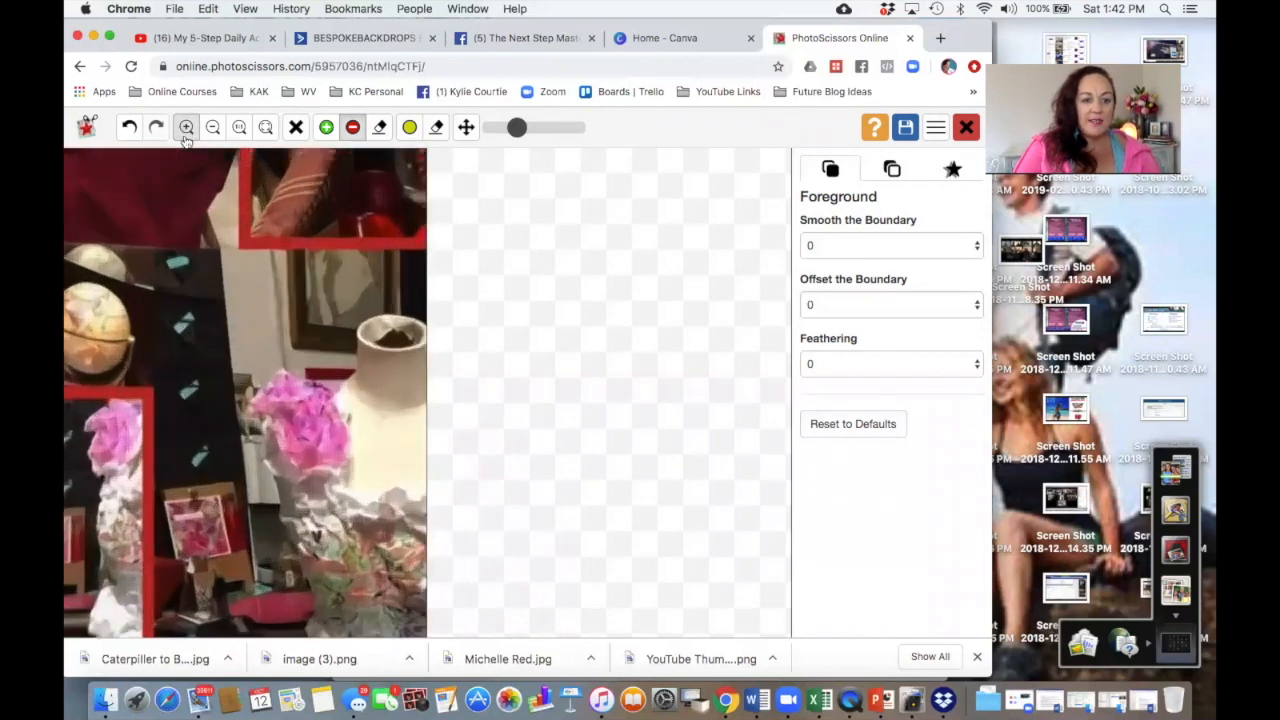
left_click_drag(160, 316, 280, 262)
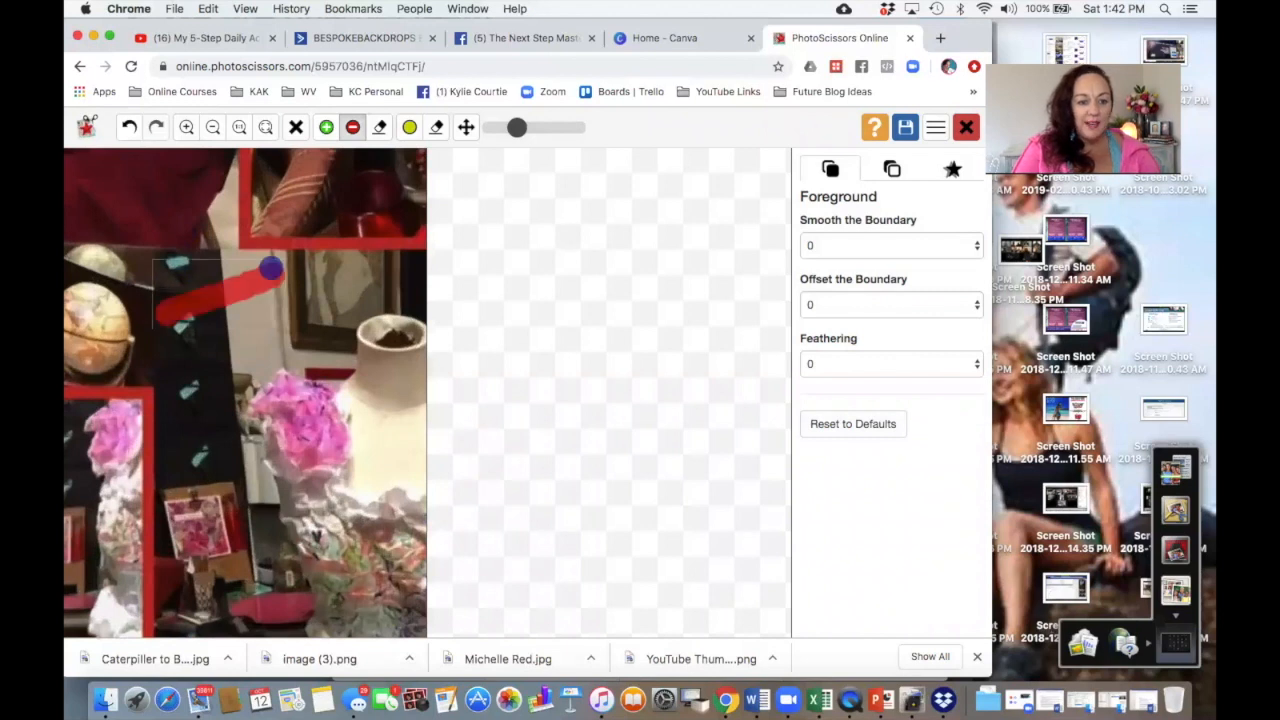
scroll(203, 313, "down", 5)
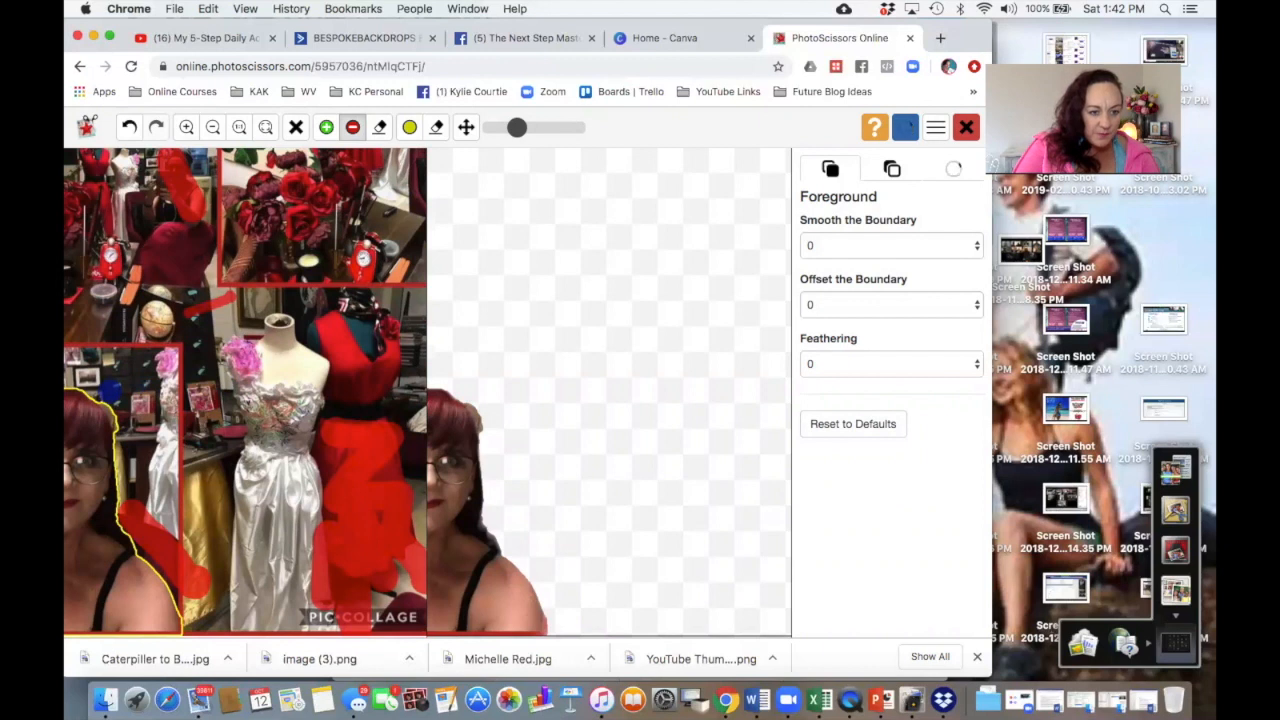
Step: Reduce the marker brush size to its minimum
left_click(353, 134)
left_click_drag(519, 128, 497, 128)
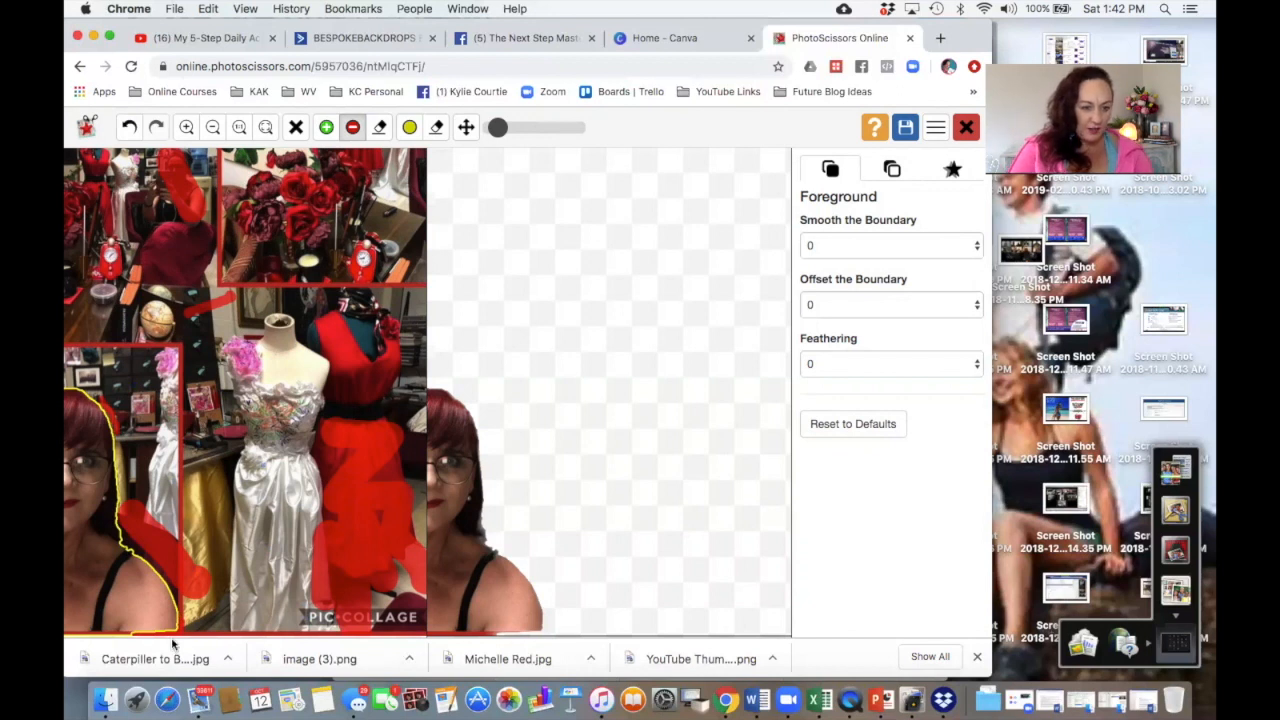
scroll(232, 325, "up", 6)
scroll(232, 325, "down", 10)
scroll(230, 325, "up", 4)
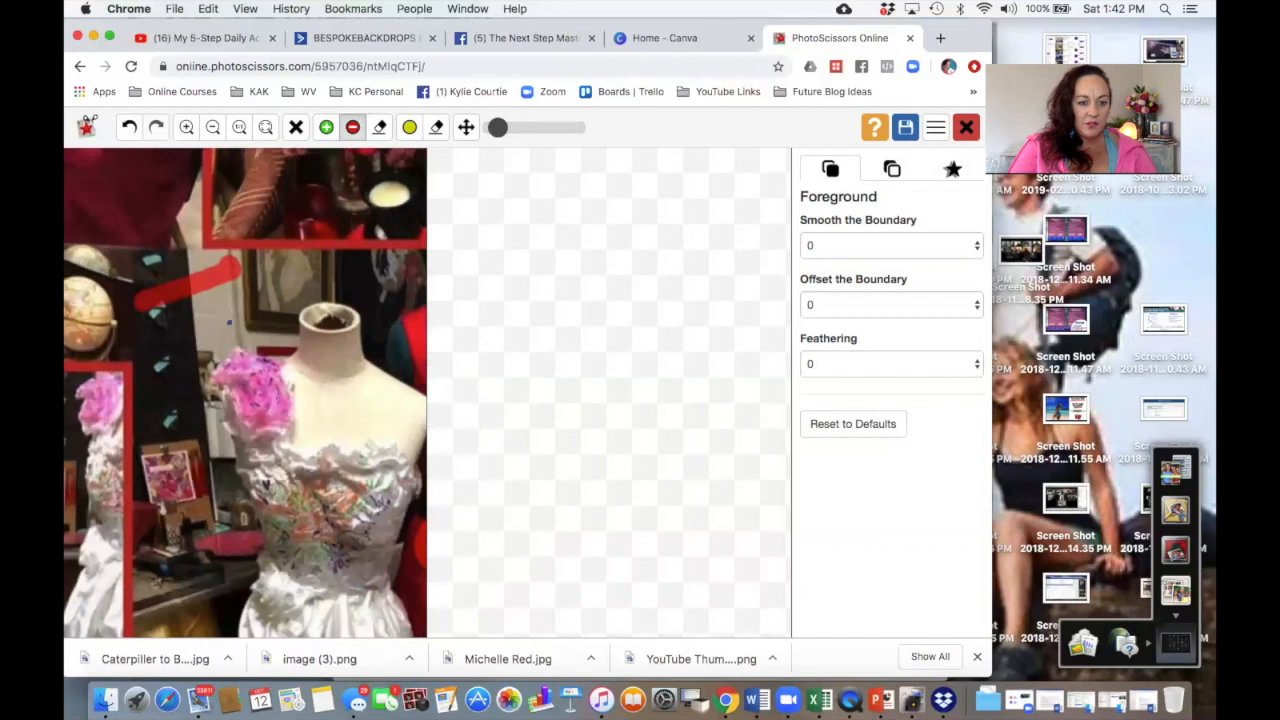
scroll(230, 325, "down", 4)
scroll(230, 325, "up", 1)
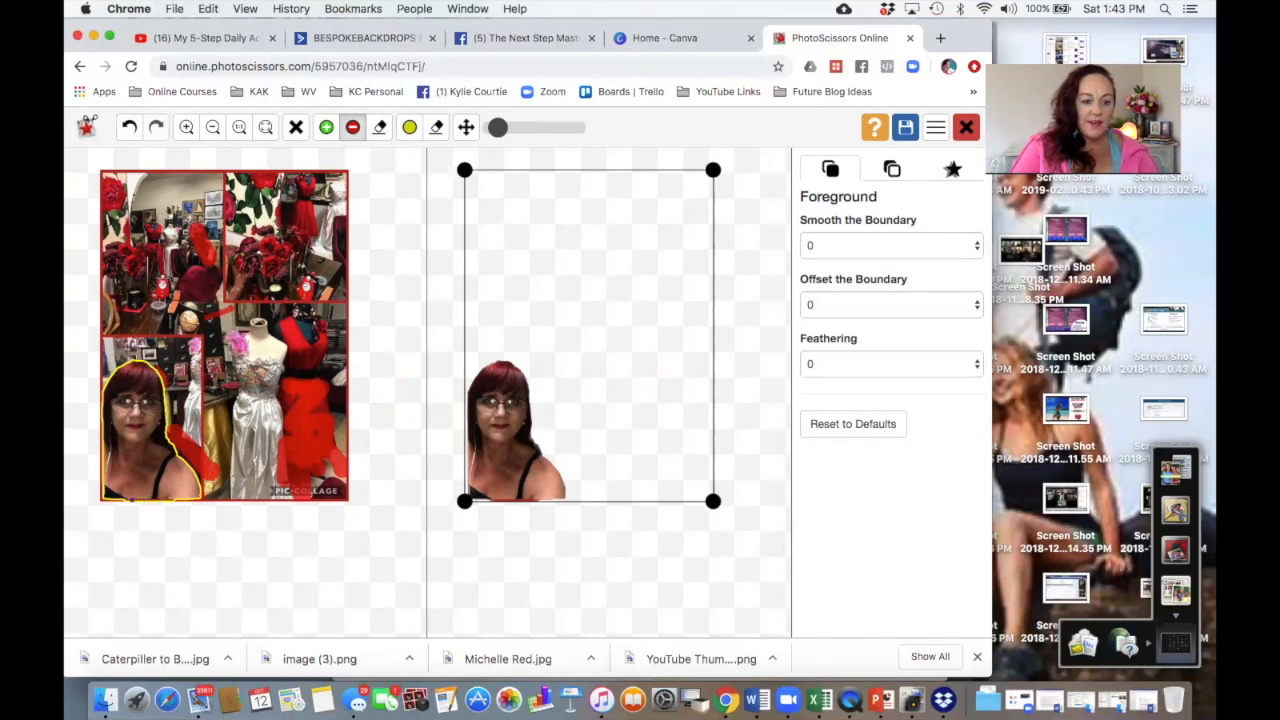
left_click(122, 503)
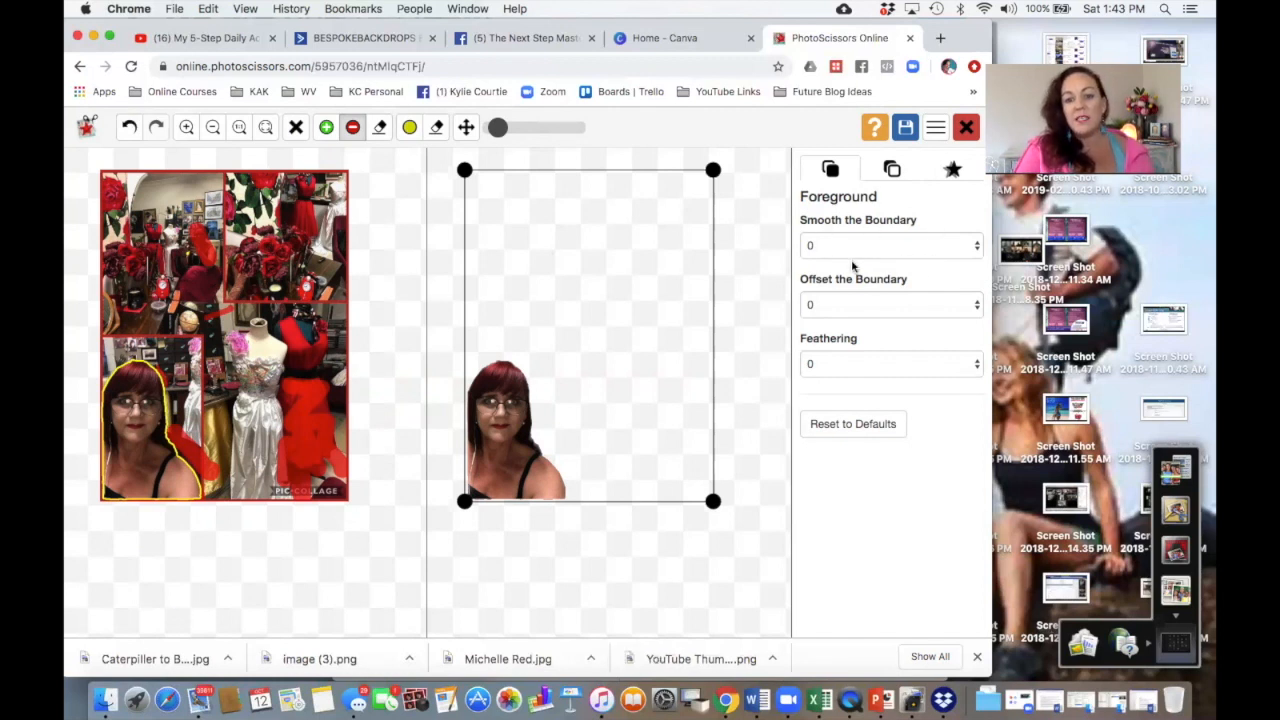
Step: Set Smooth the Boundary to 10
left_click(952, 252)
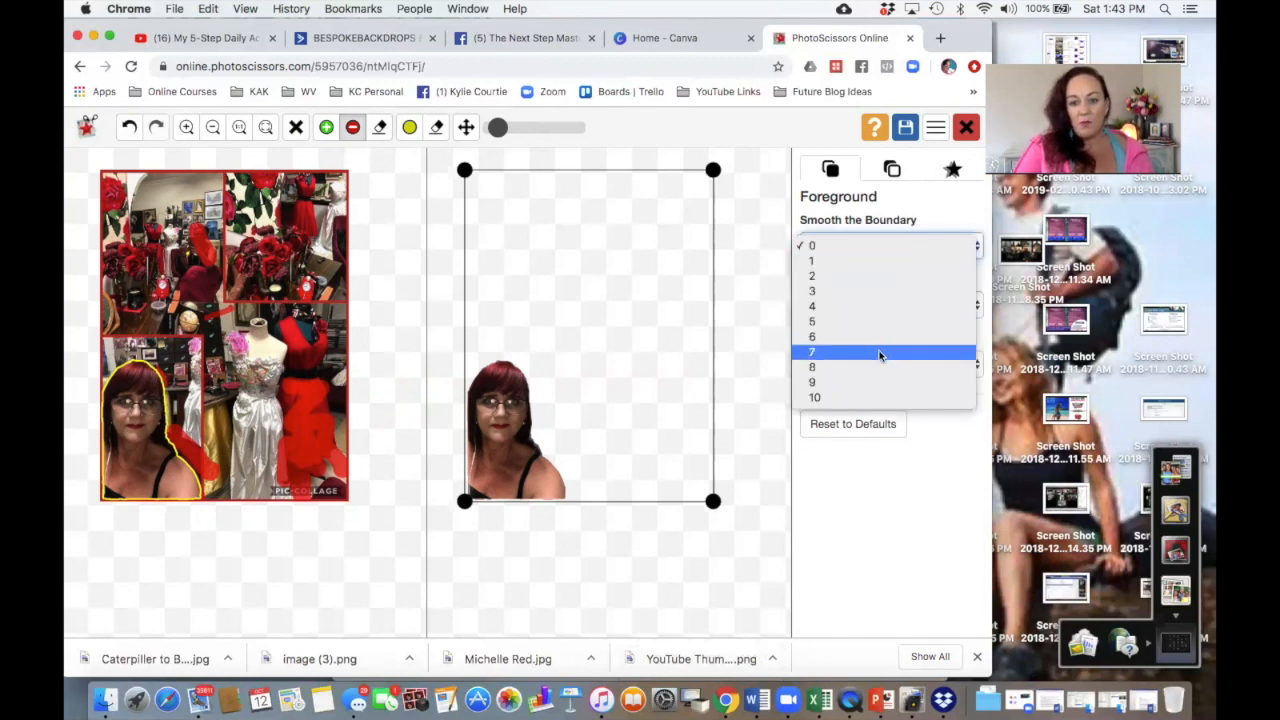
left_click(873, 369)
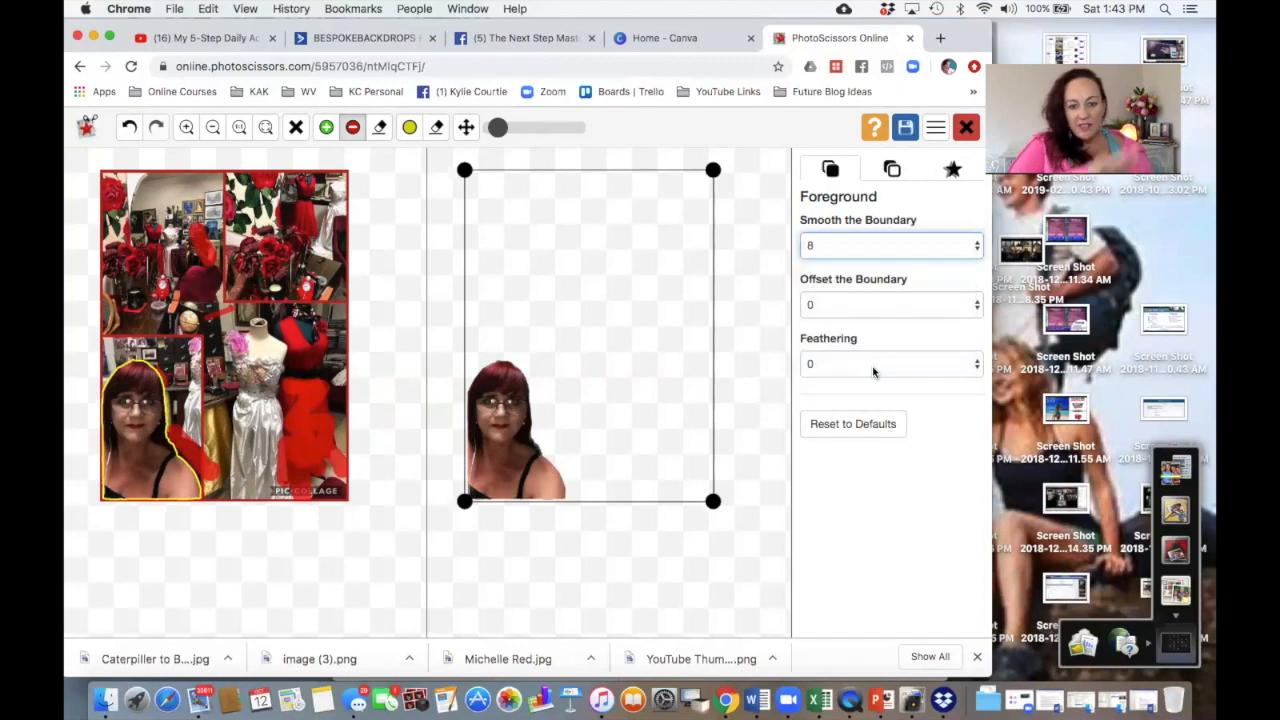
left_click(887, 250)
left_click(881, 277)
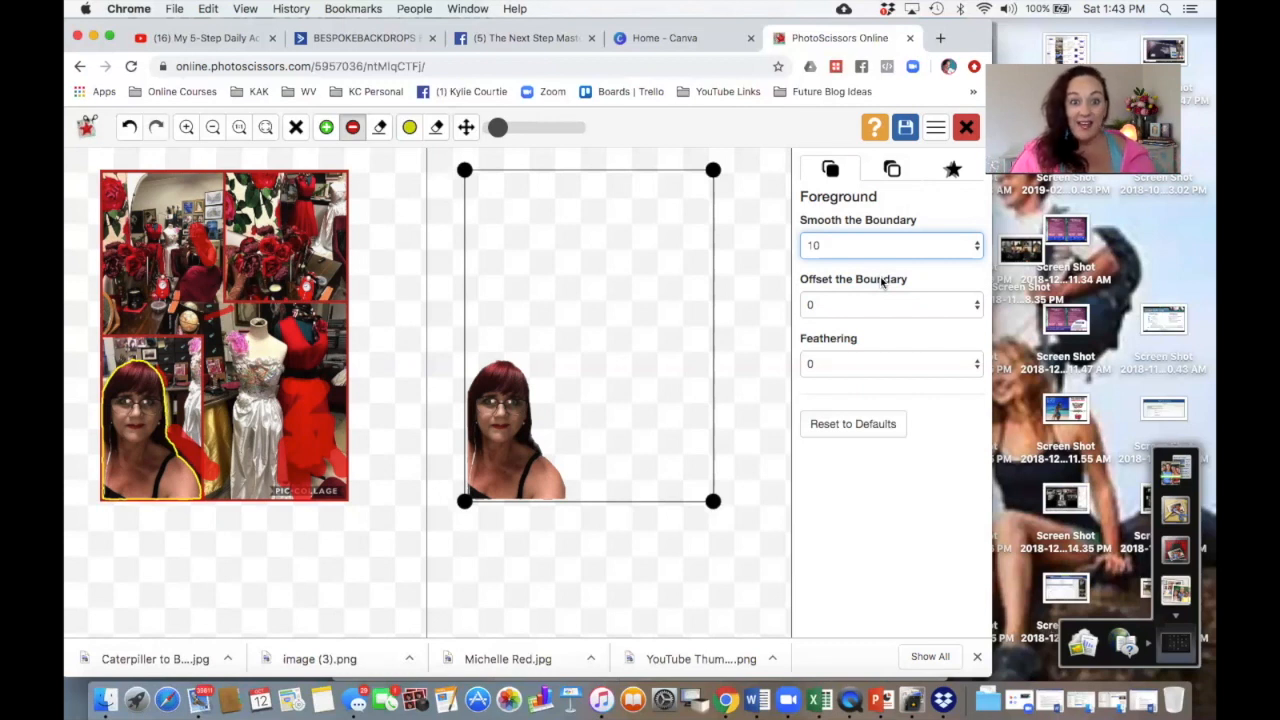
Step: Save the cut-out by downloading it at low resolution
left_click(903, 130)
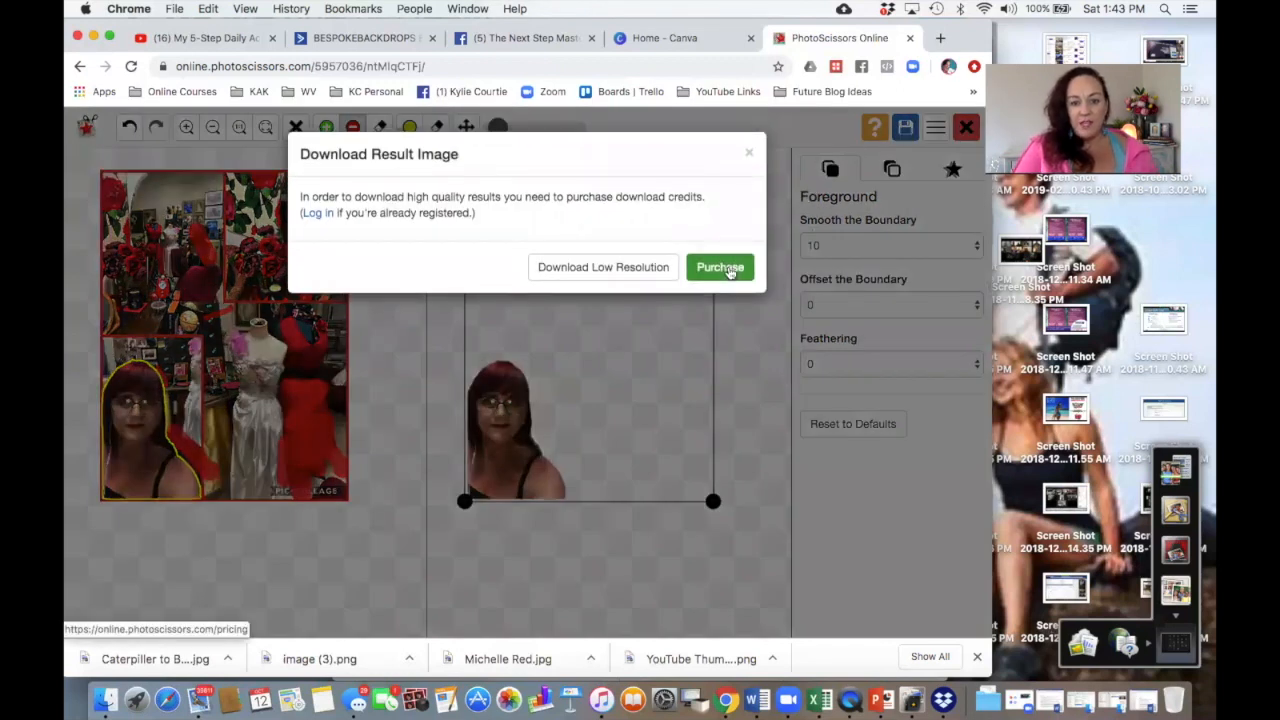
left_click(603, 267)
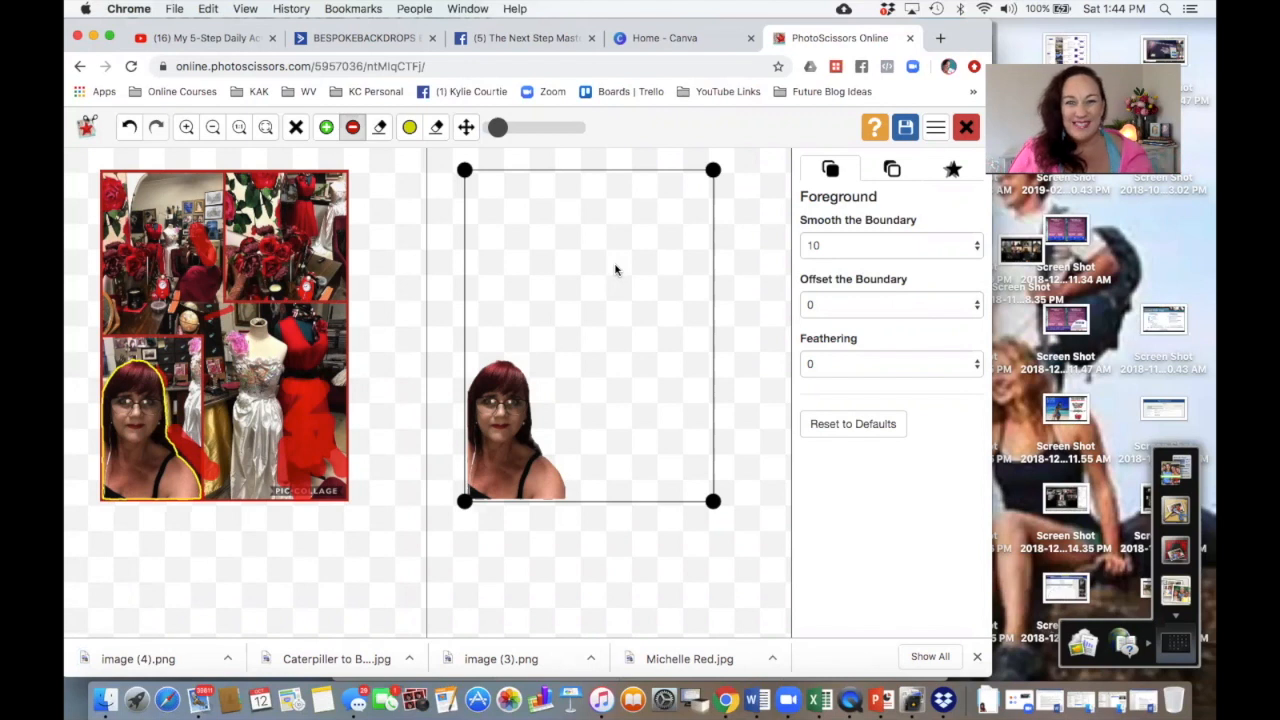
Step: Switch to Canva and start a new Facebook Post design
left_click(688, 38)
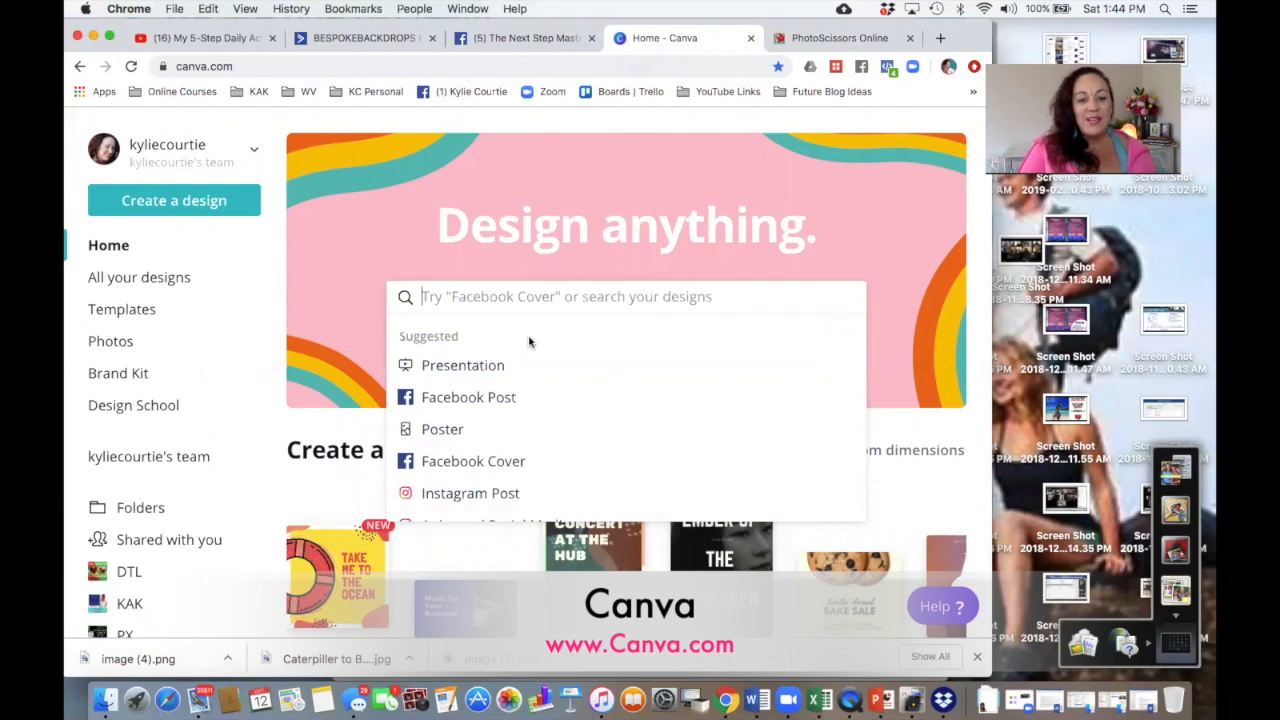
left_click(484, 397)
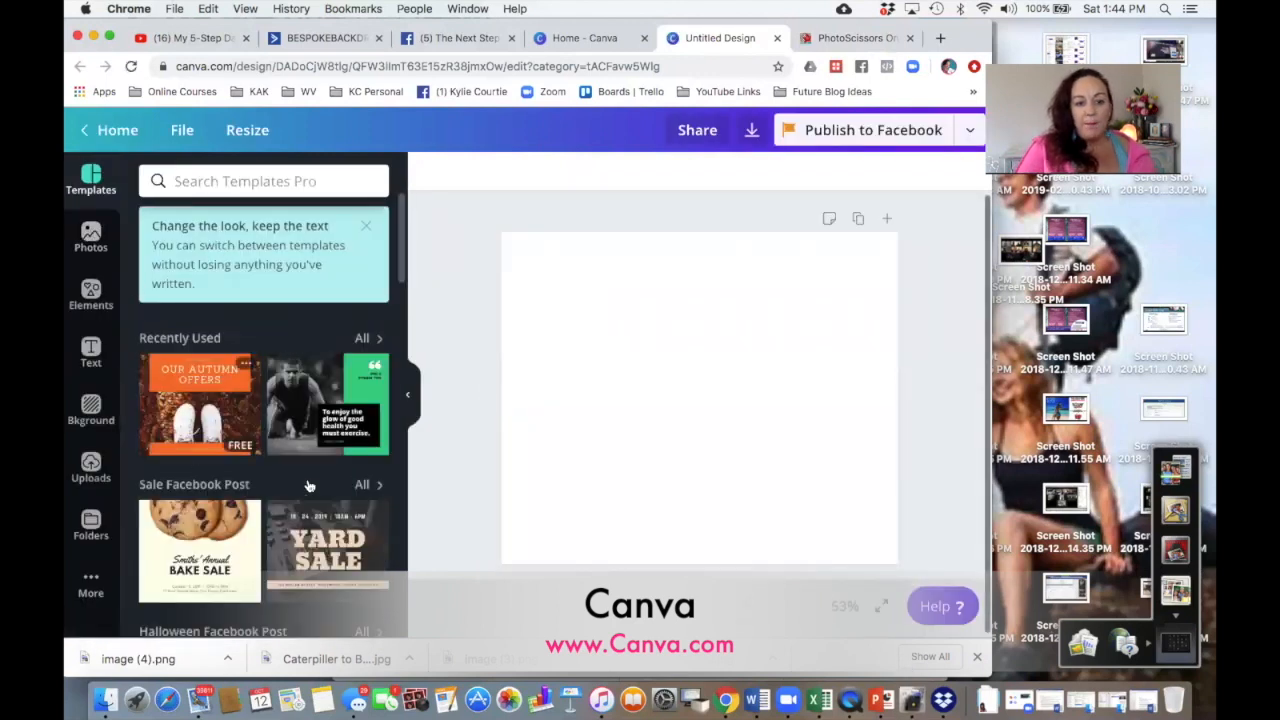
Step: Browse the Facebook post templates and apply the 'Life shrinks or expands in proportion to one's courage' quote template
scroll(266, 465, "down", 8)
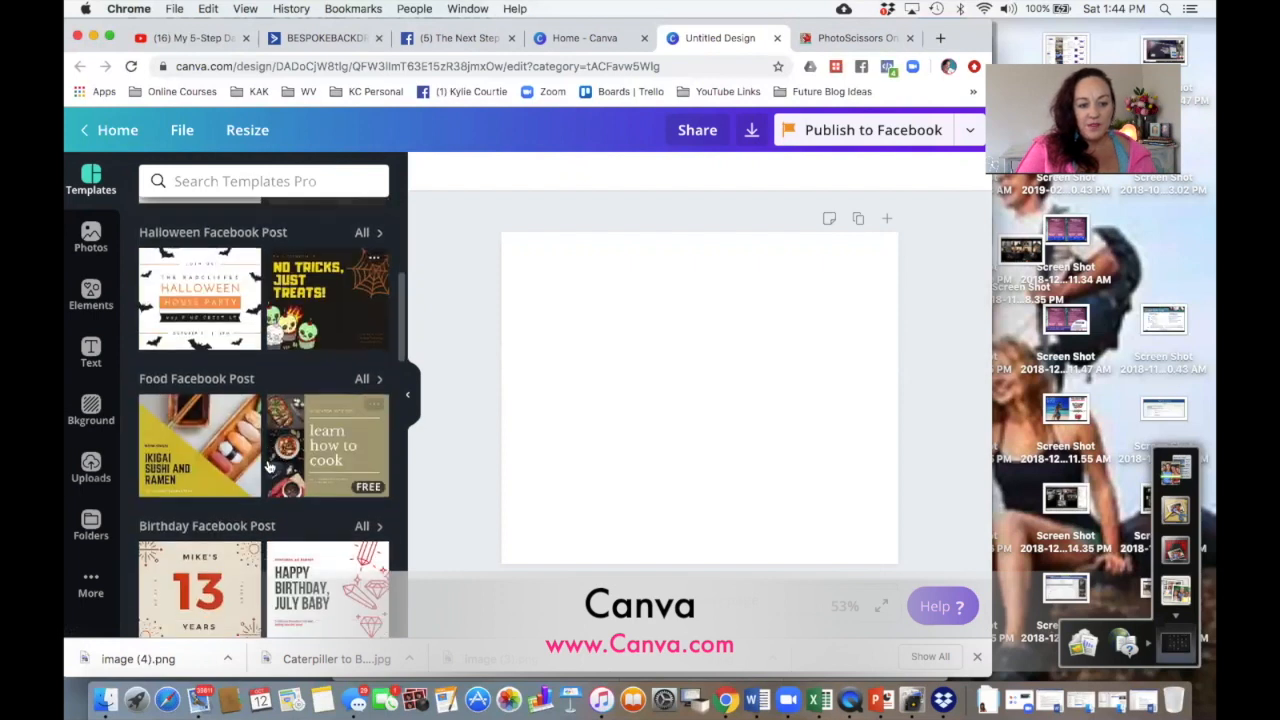
scroll(268, 466, "down", 10)
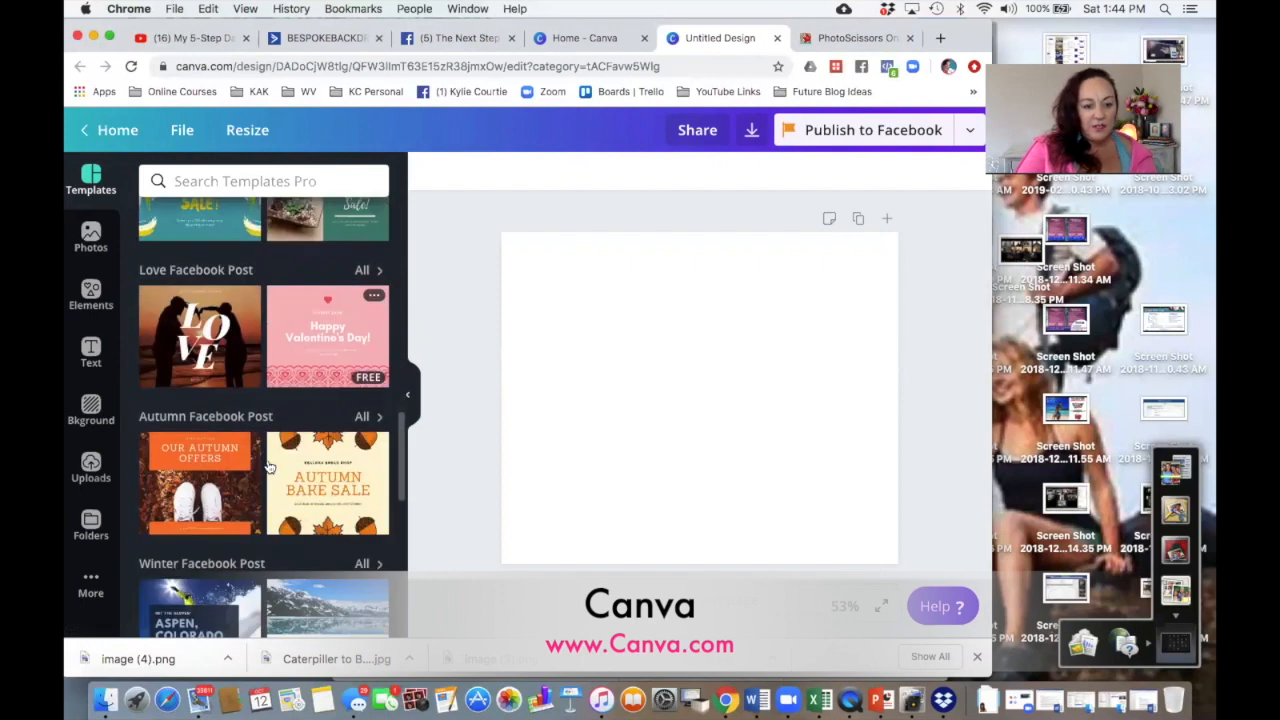
scroll(268, 466, "down", 5)
scroll(268, 466, "down", 10)
scroll(268, 466, "down", 5)
scroll(268, 466, "down", 8)
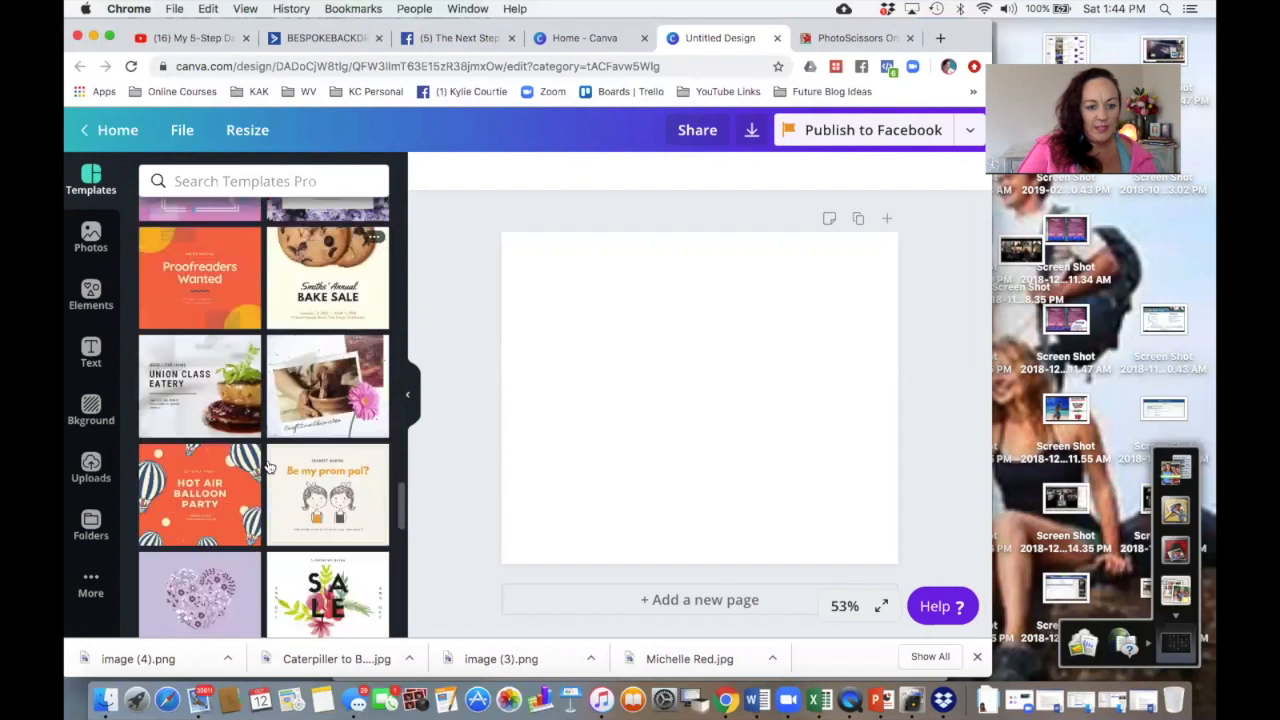
scroll(268, 466, "down", 10)
scroll(268, 466, "down", 10)
scroll(268, 466, "down", 10)
scroll(268, 466, "down", 2)
key("ctrl+Up")
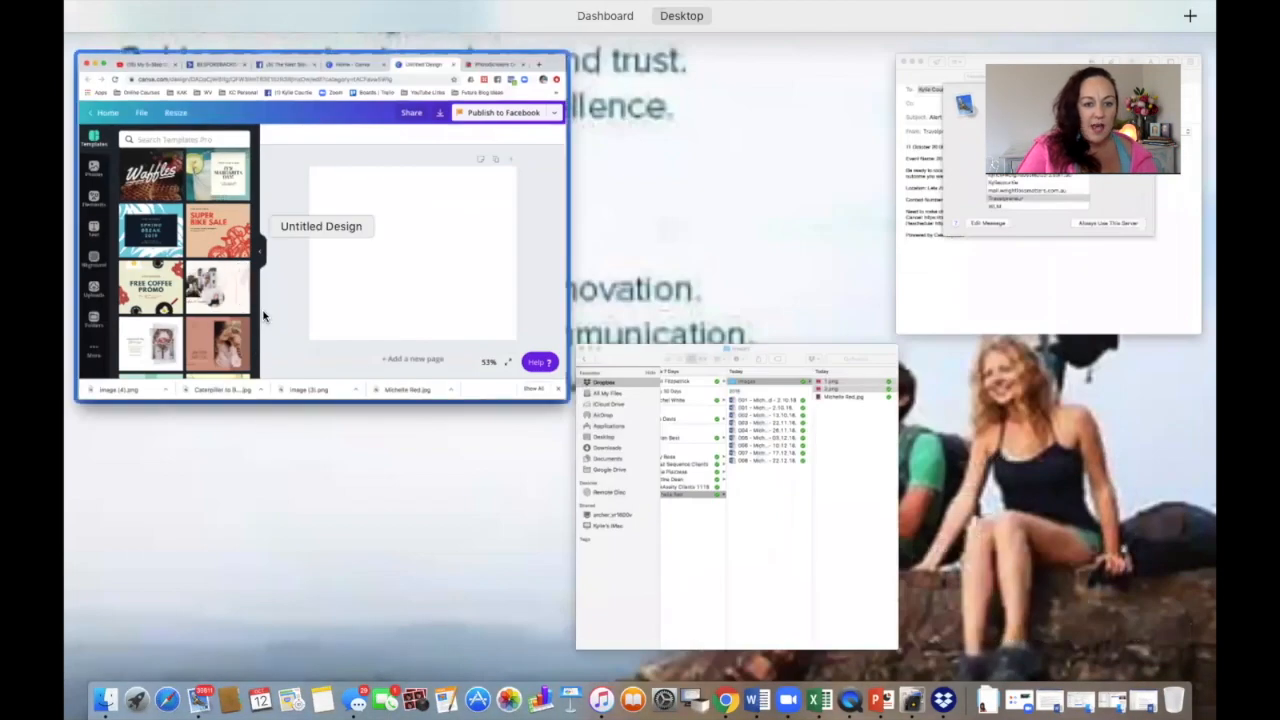
left_click(263, 316)
scroll(258, 545, "down", 2)
scroll(258, 545, "down", 5)
scroll(258, 545, "down", 5)
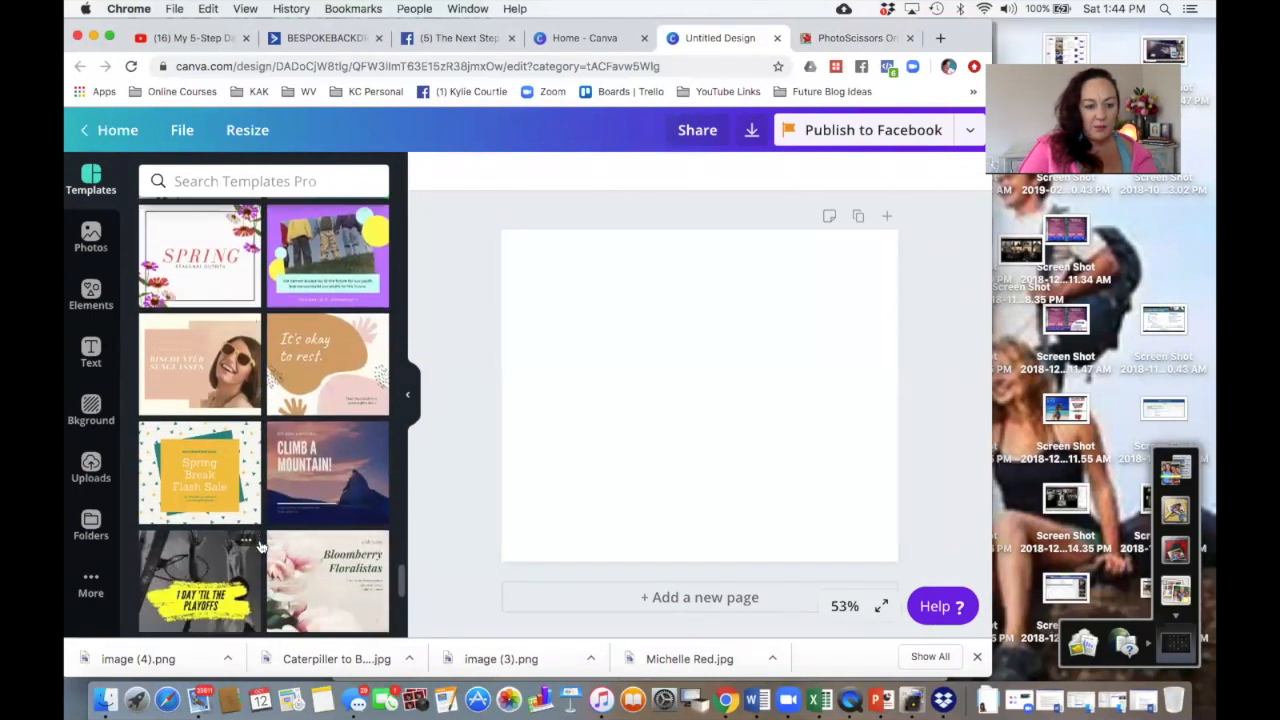
scroll(258, 545, "down", 5)
scroll(258, 545, "down", 5)
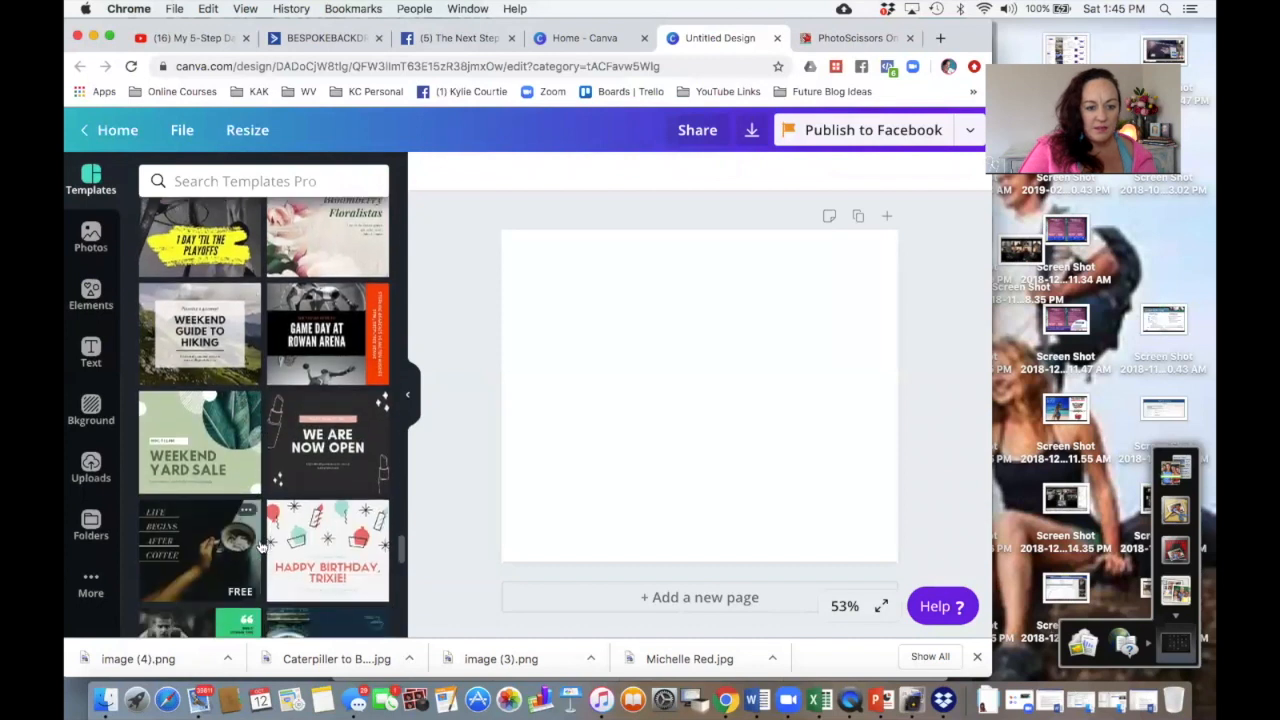
scroll(258, 545, "down", 5)
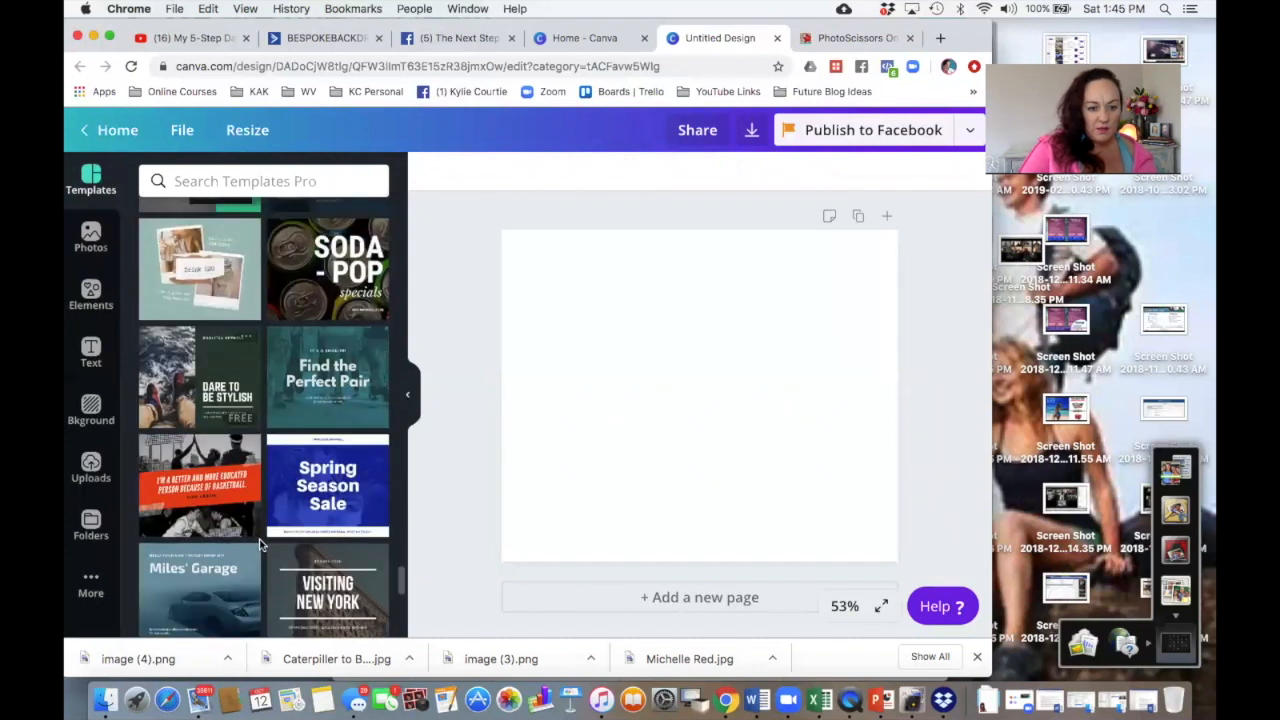
scroll(258, 545, "down", 5)
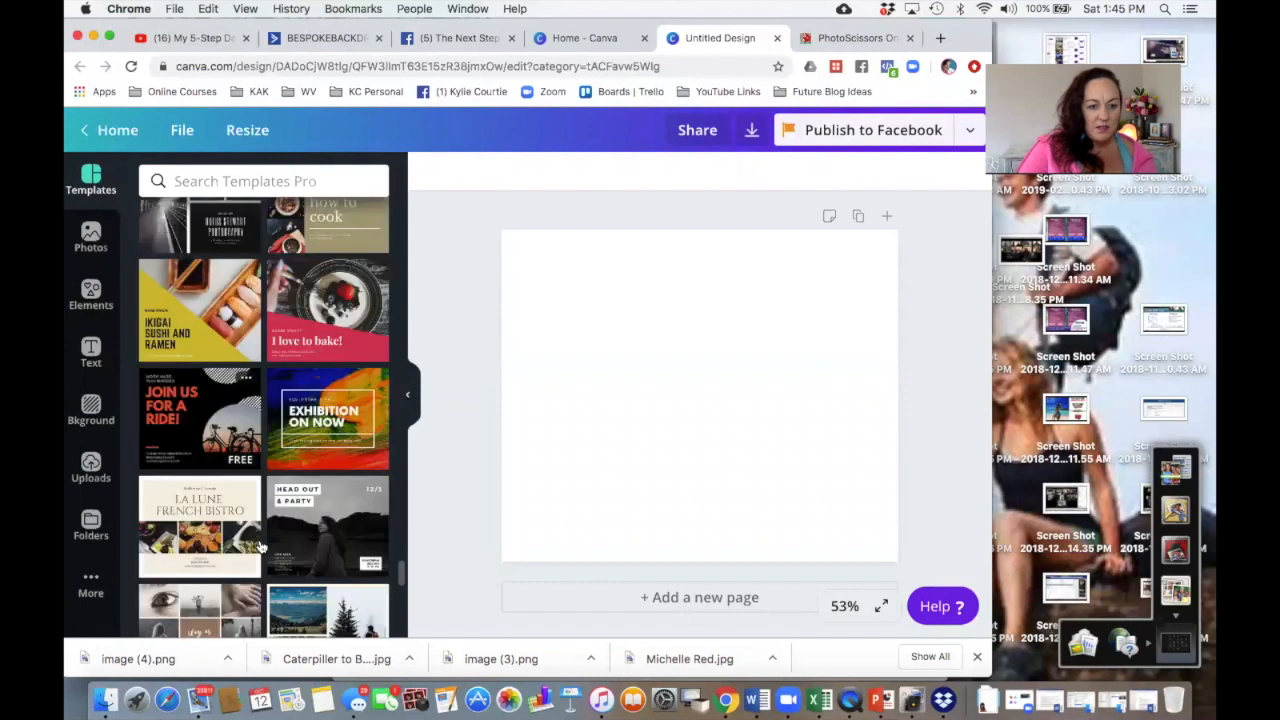
scroll(258, 545, "down", 5)
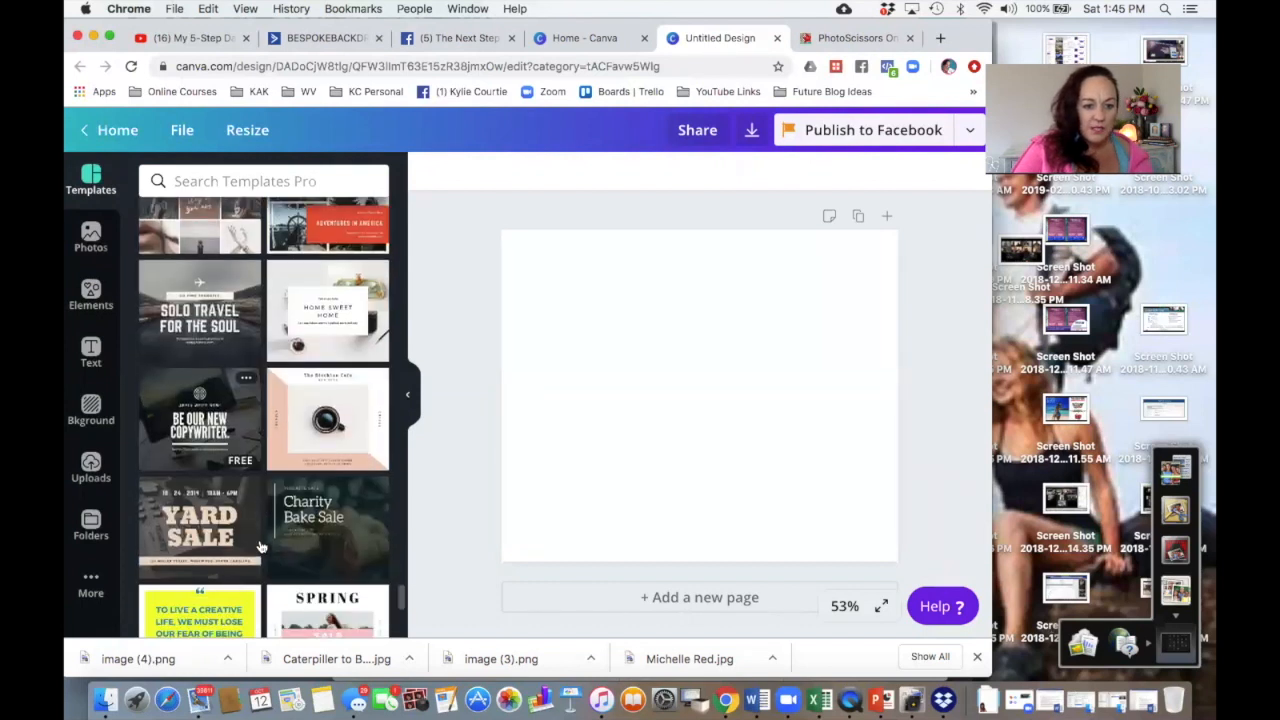
scroll(258, 545, "down", 4)
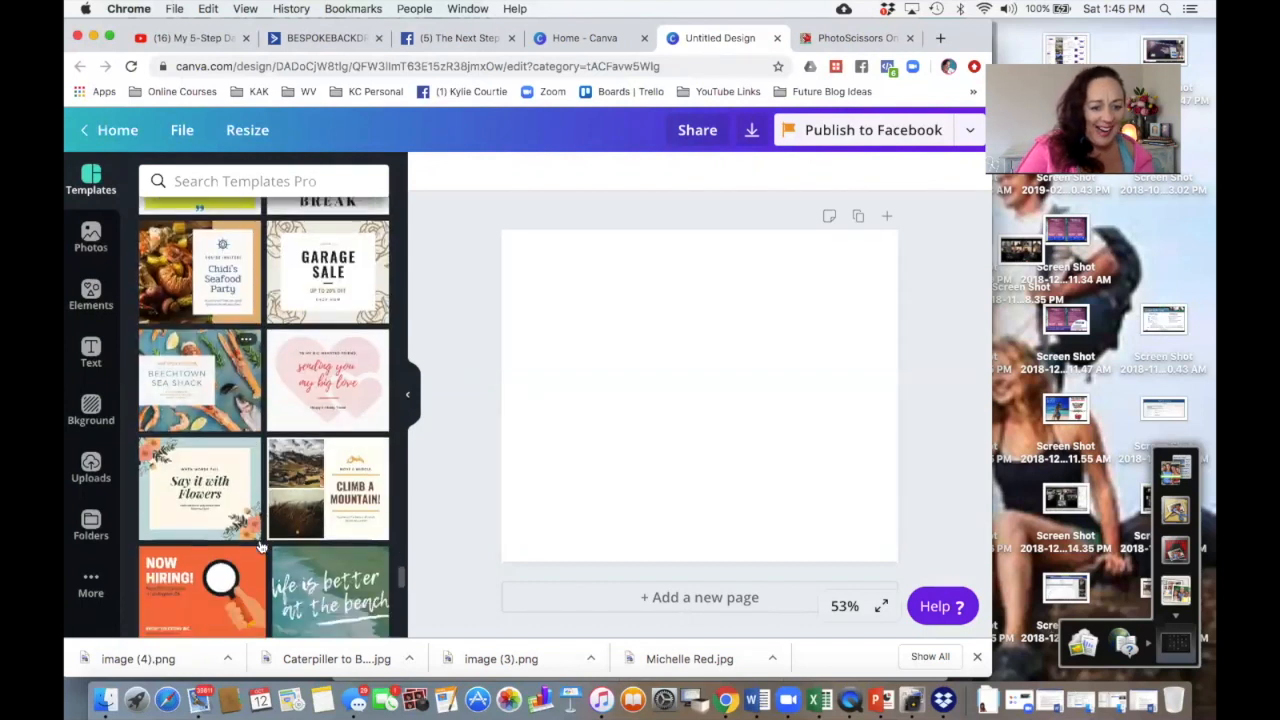
scroll(260, 545, "down", 6)
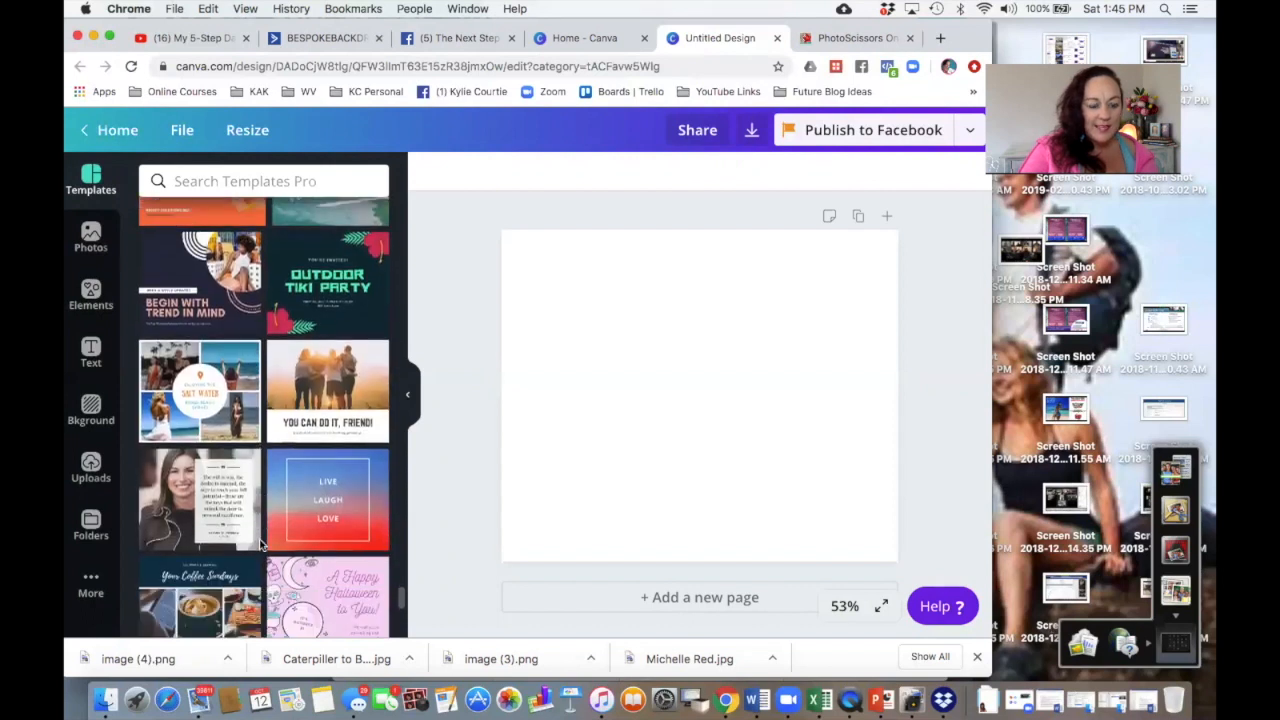
scroll(258, 545, "down", 2)
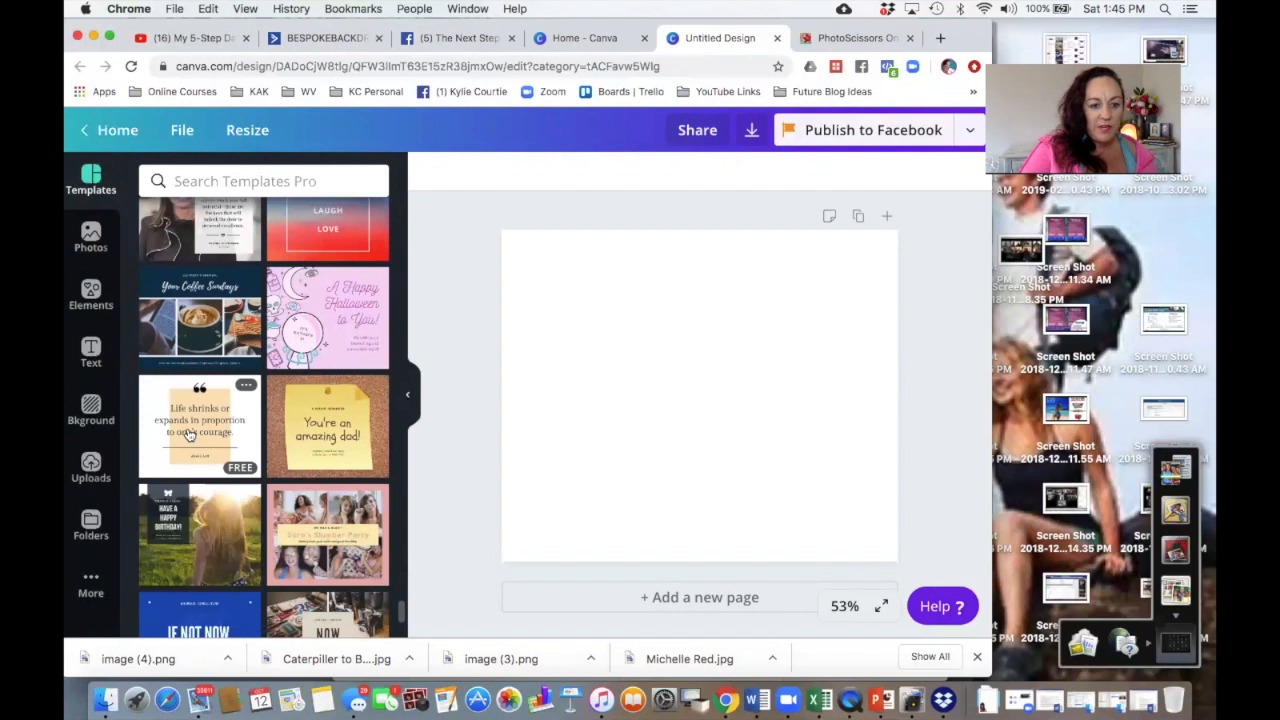
left_click(189, 434)
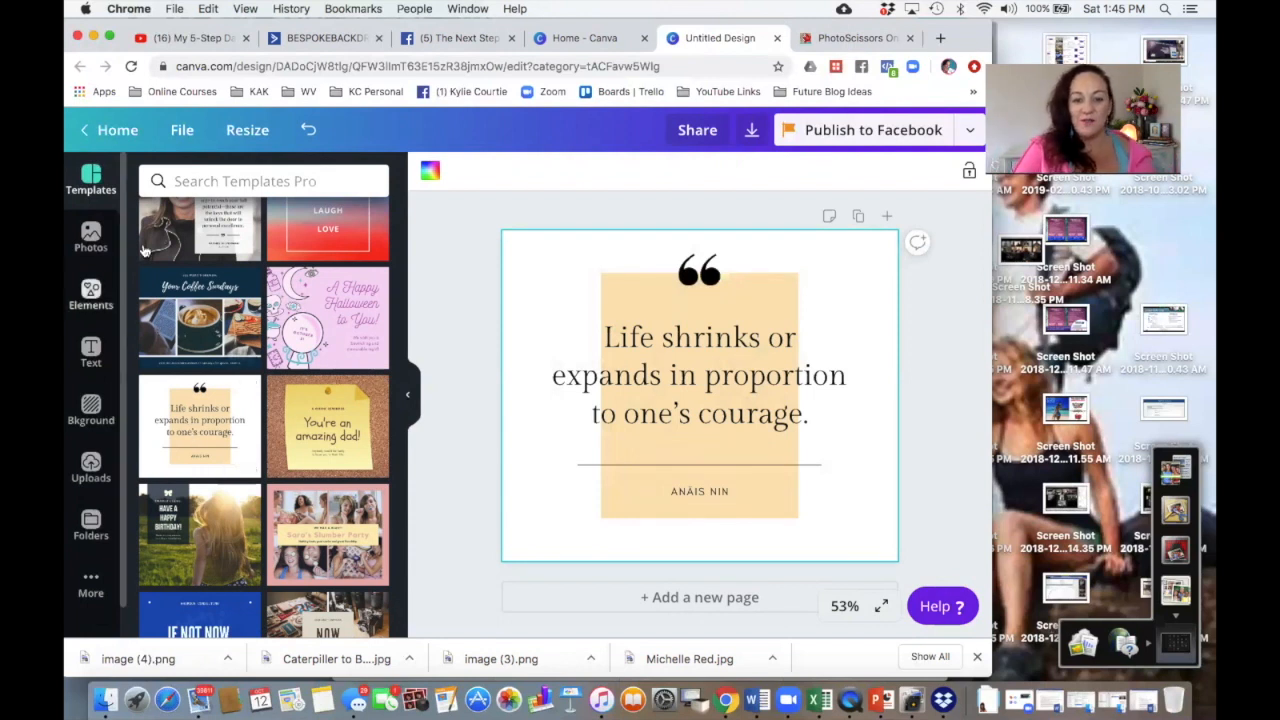
Step: Change the colour of the quote's pale orange background rectangle to red
left_click(643, 292)
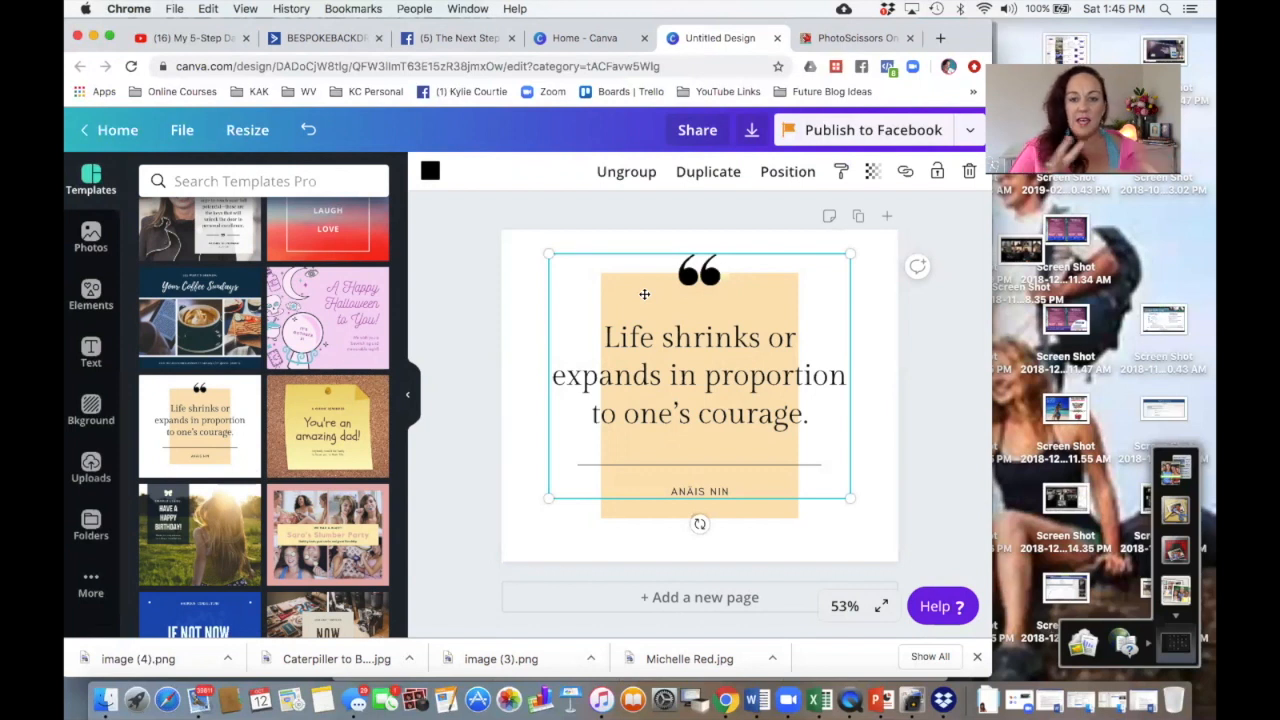
left_click(657, 510)
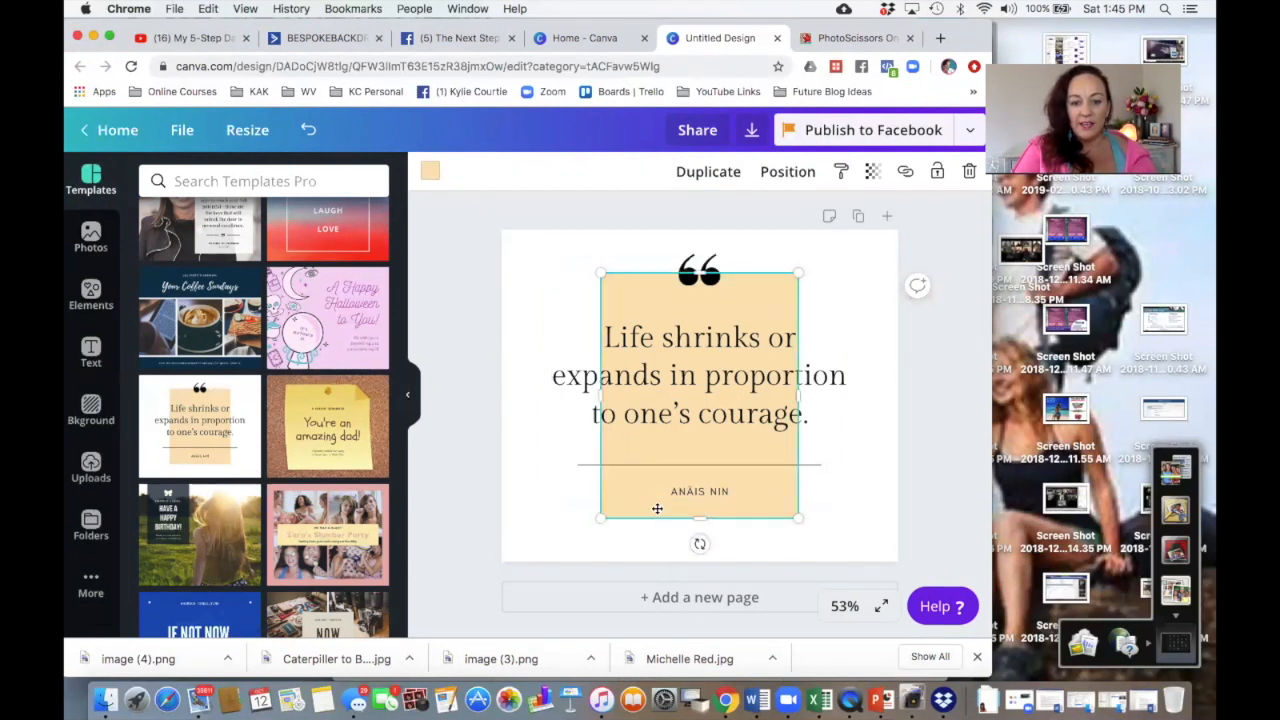
left_click(431, 173)
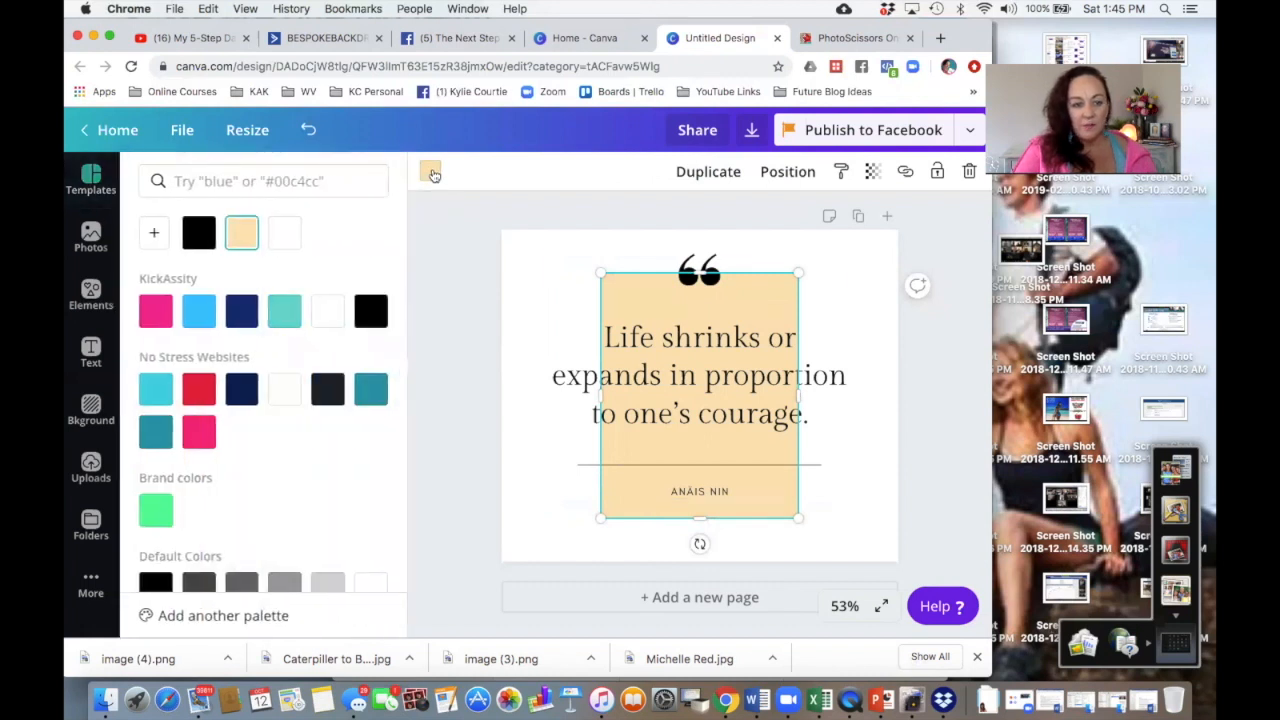
left_click(199, 389)
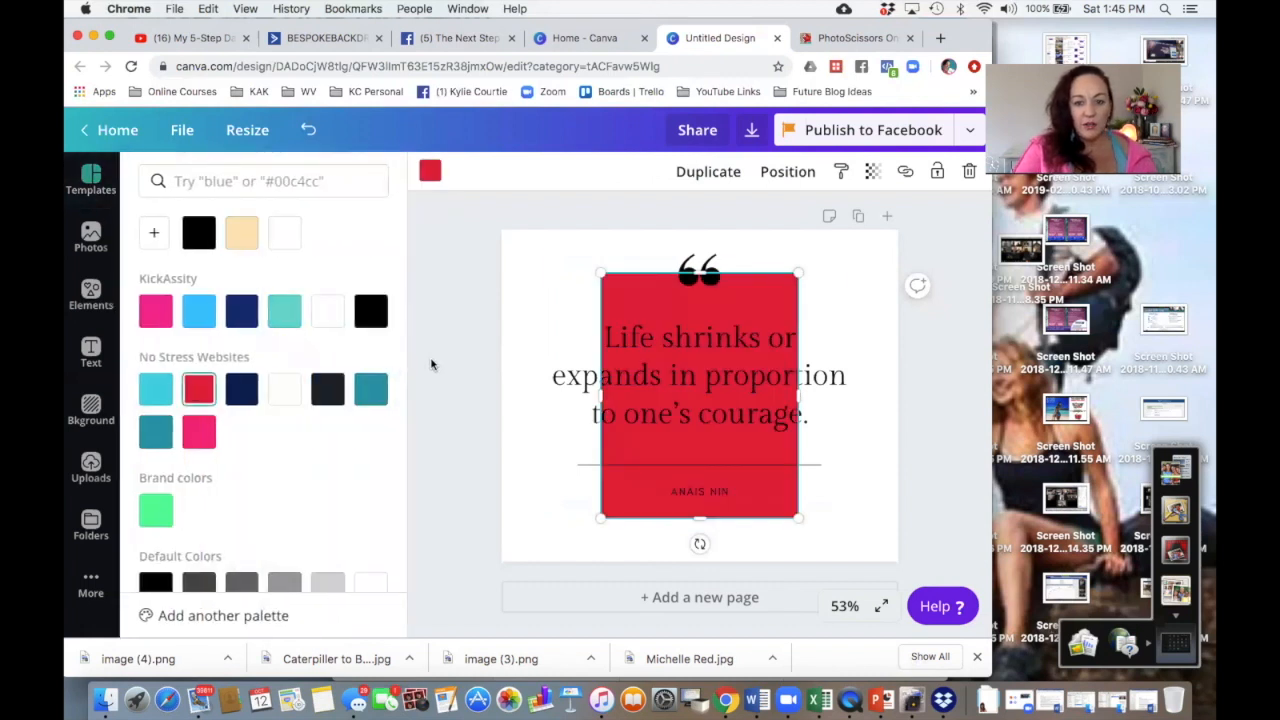
left_click(431, 364)
Step: Stretch the red rectangle sideways to a width of 795 and lower its top edge slightly
left_click(611, 286)
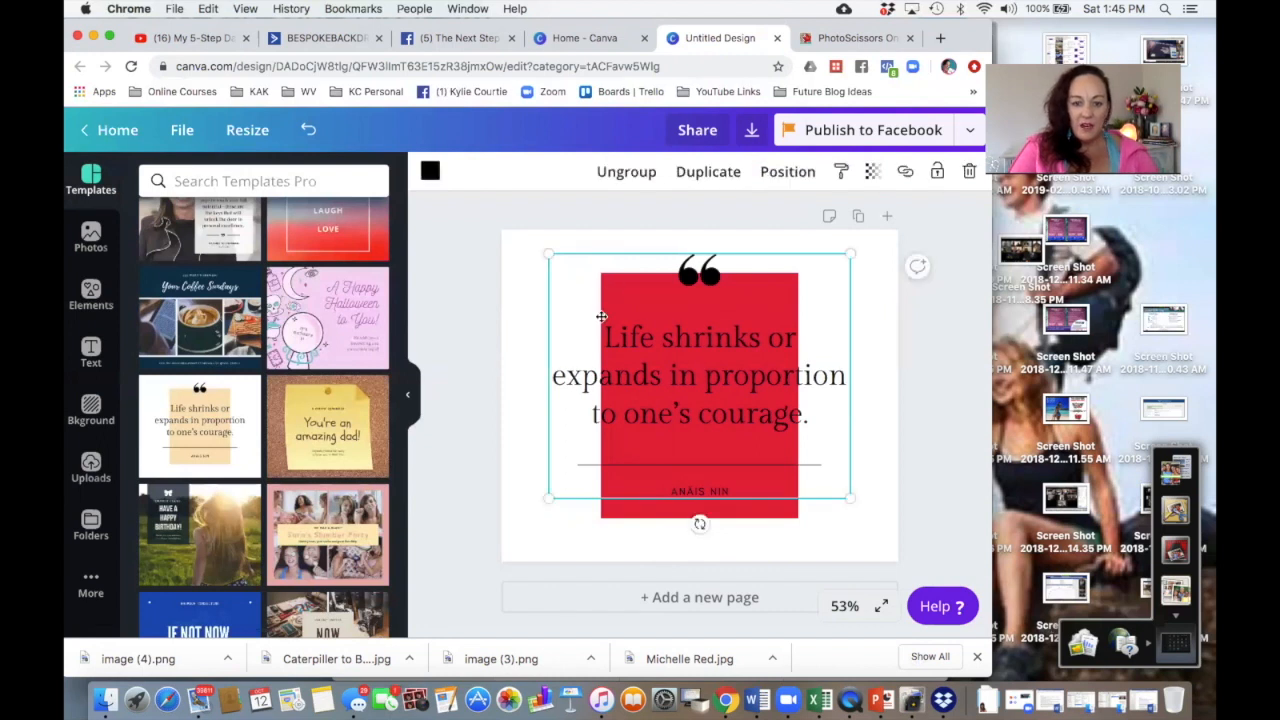
left_click(617, 519)
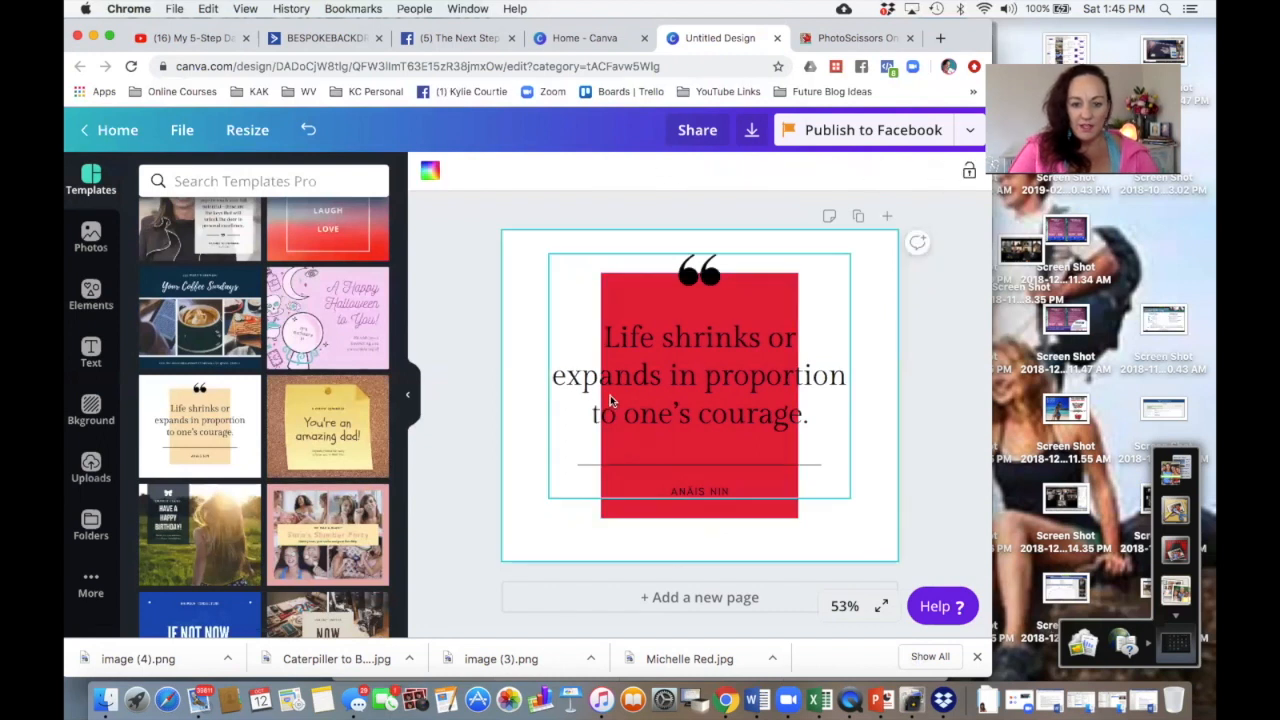
left_click(617, 517)
left_click_drag(598, 394, 541, 392)
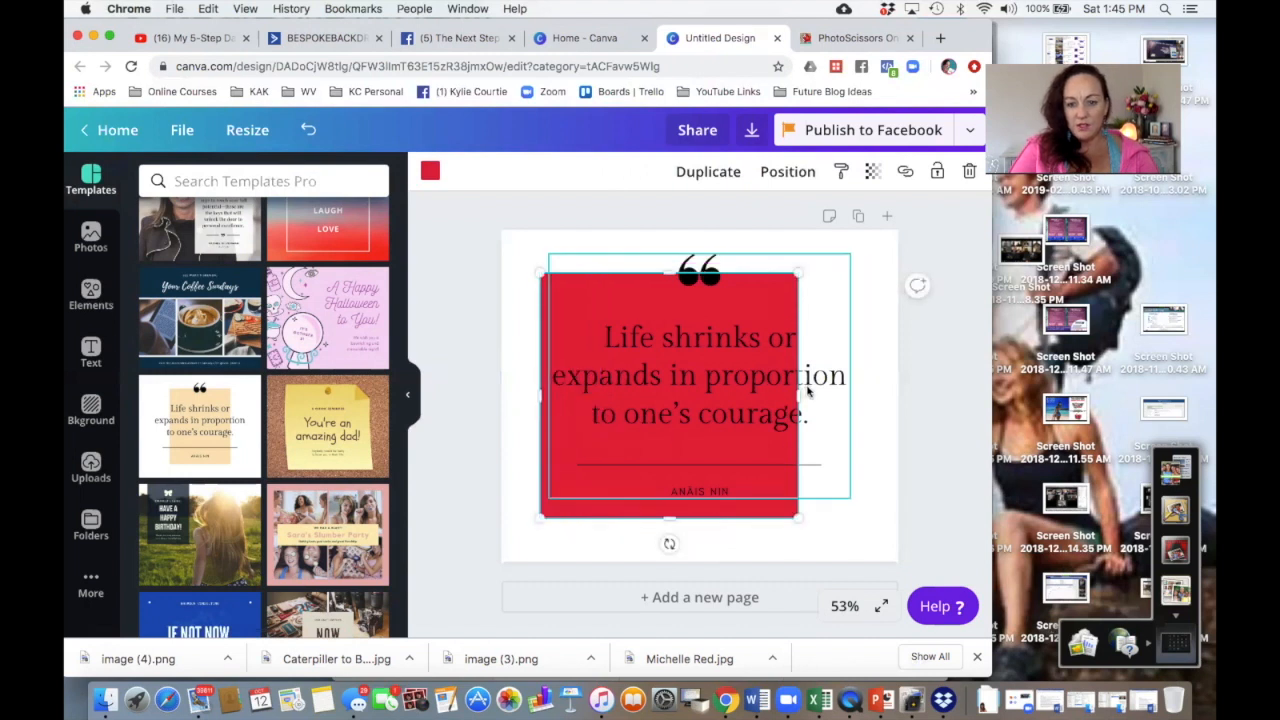
left_click_drag(797, 394, 873, 395)
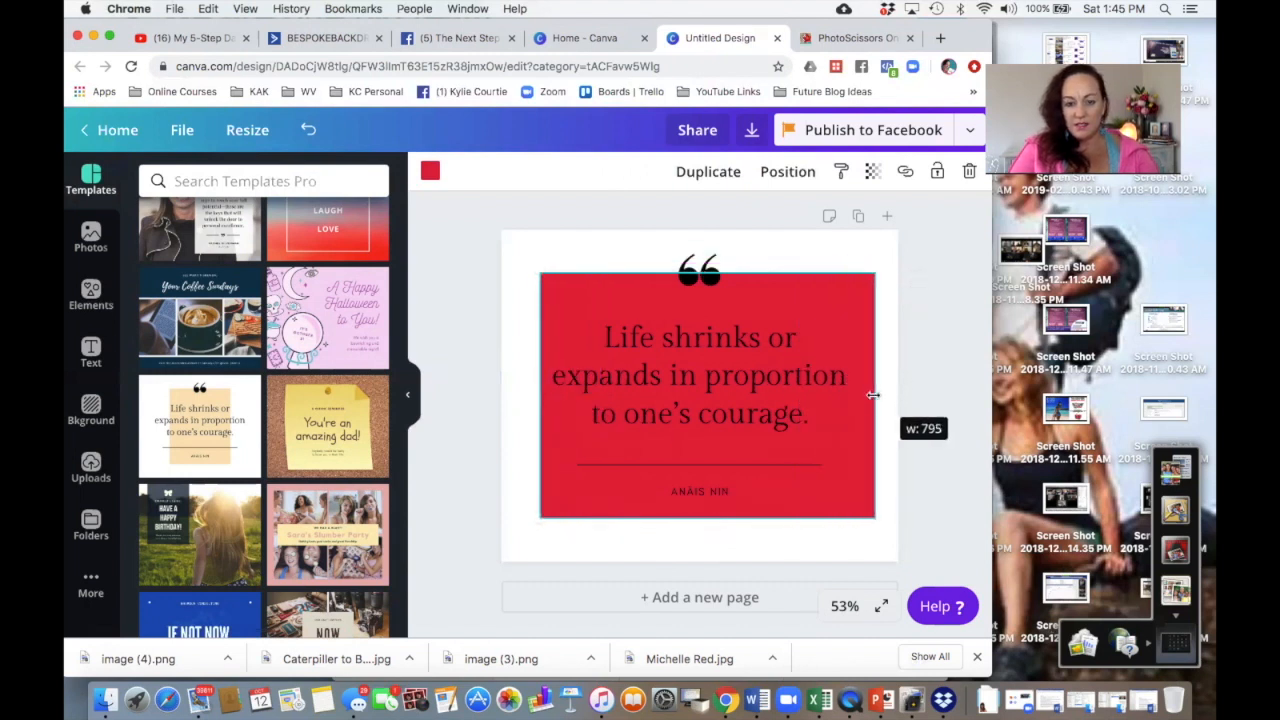
left_click_drag(707, 273, 707, 288)
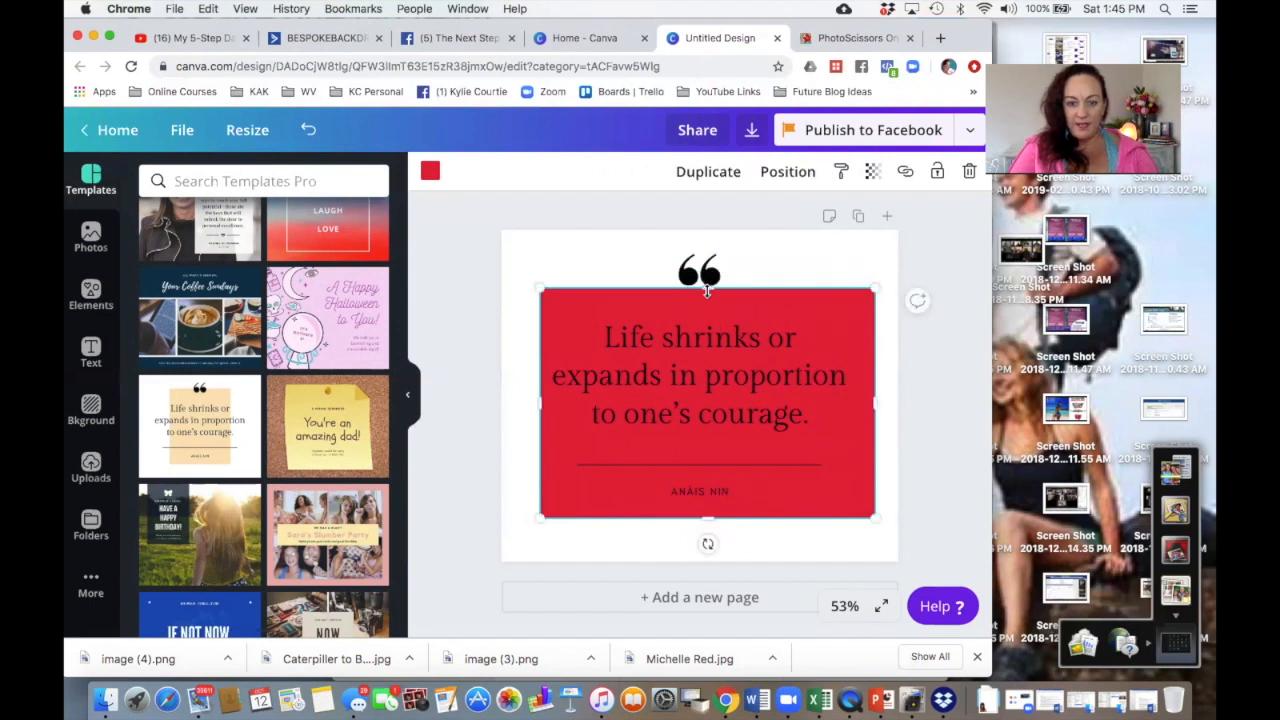
Step: Replace the quote text with 'Insert my inspiring quote here'
left_click(683, 346)
left_click(683, 344)
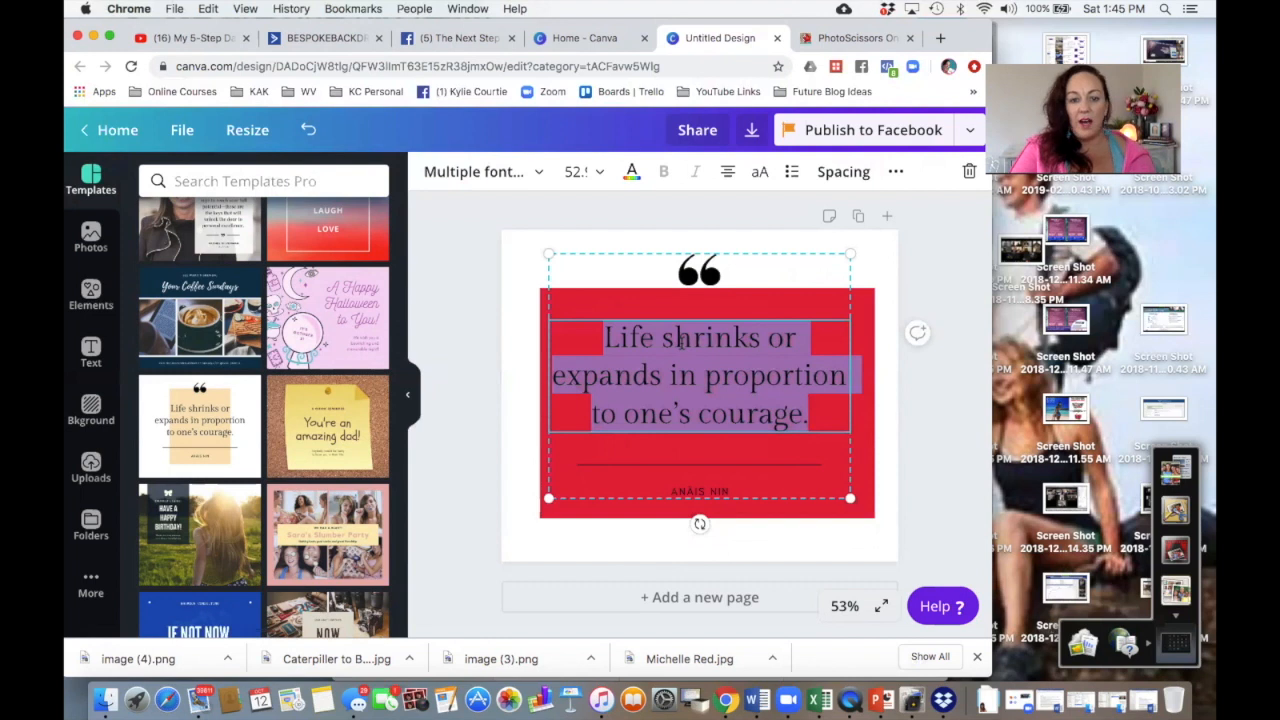
type("Insert")
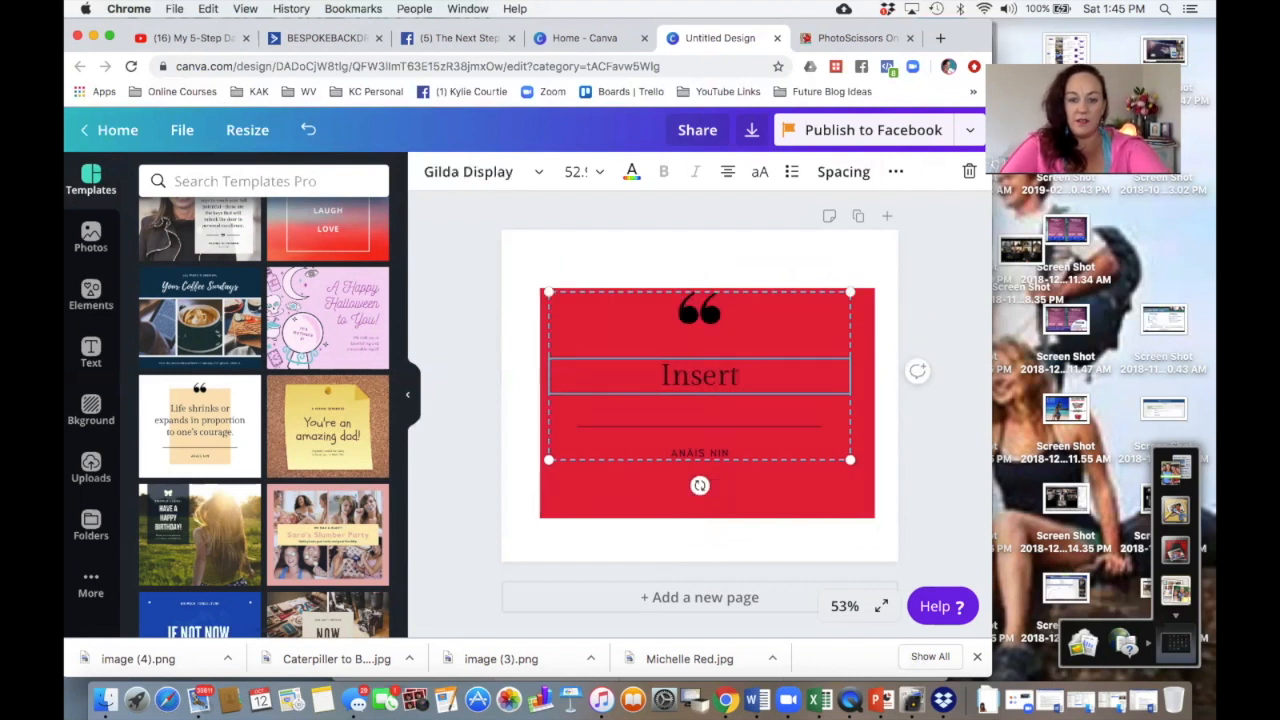
type(" my insp")
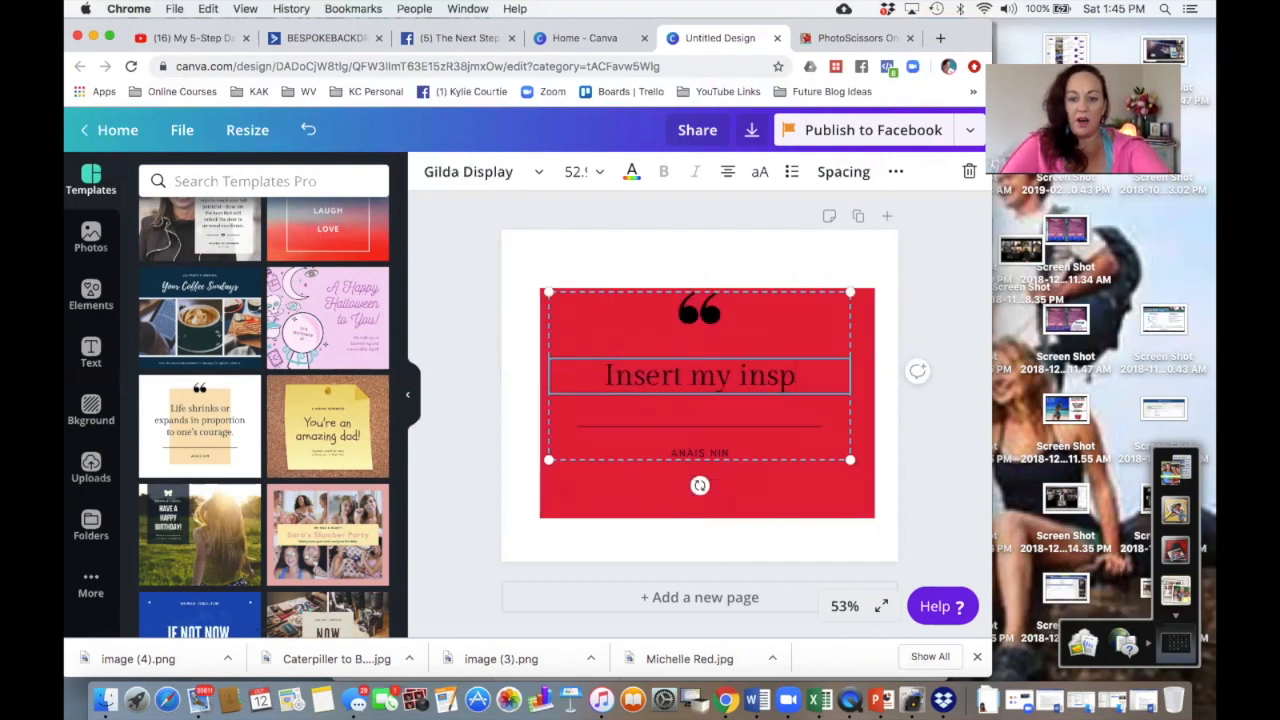
type("iring quote here")
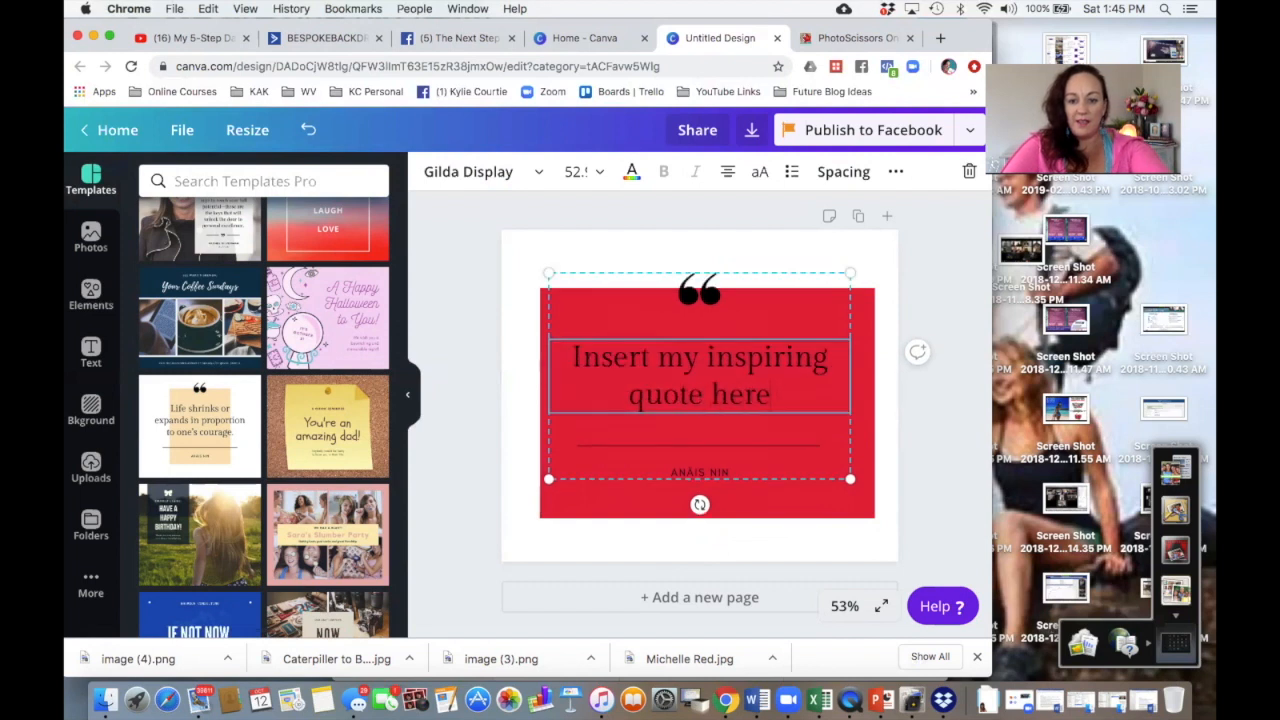
Step: Replace the author line beneath the quote with 'HOUSE OF RED'
left_click(700, 472)
type("YOU")
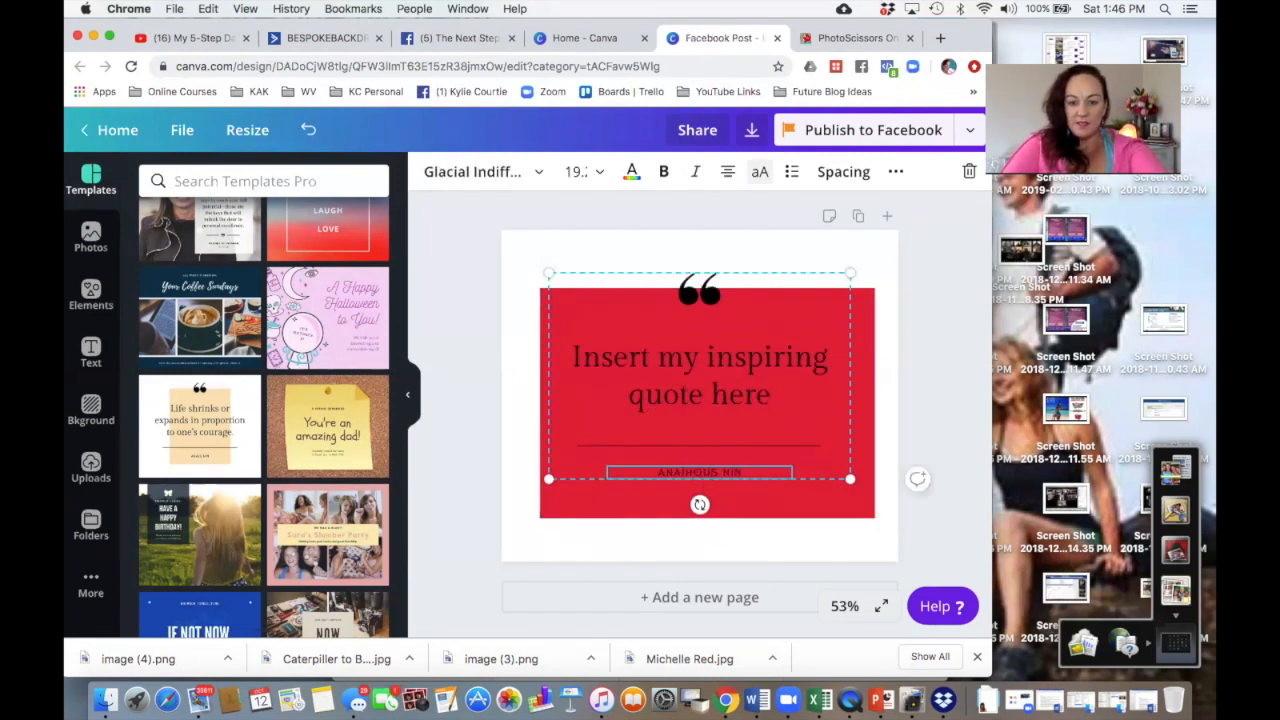
key("BackSpace")
triple_click(693, 472)
type("HOUSE OF RED")
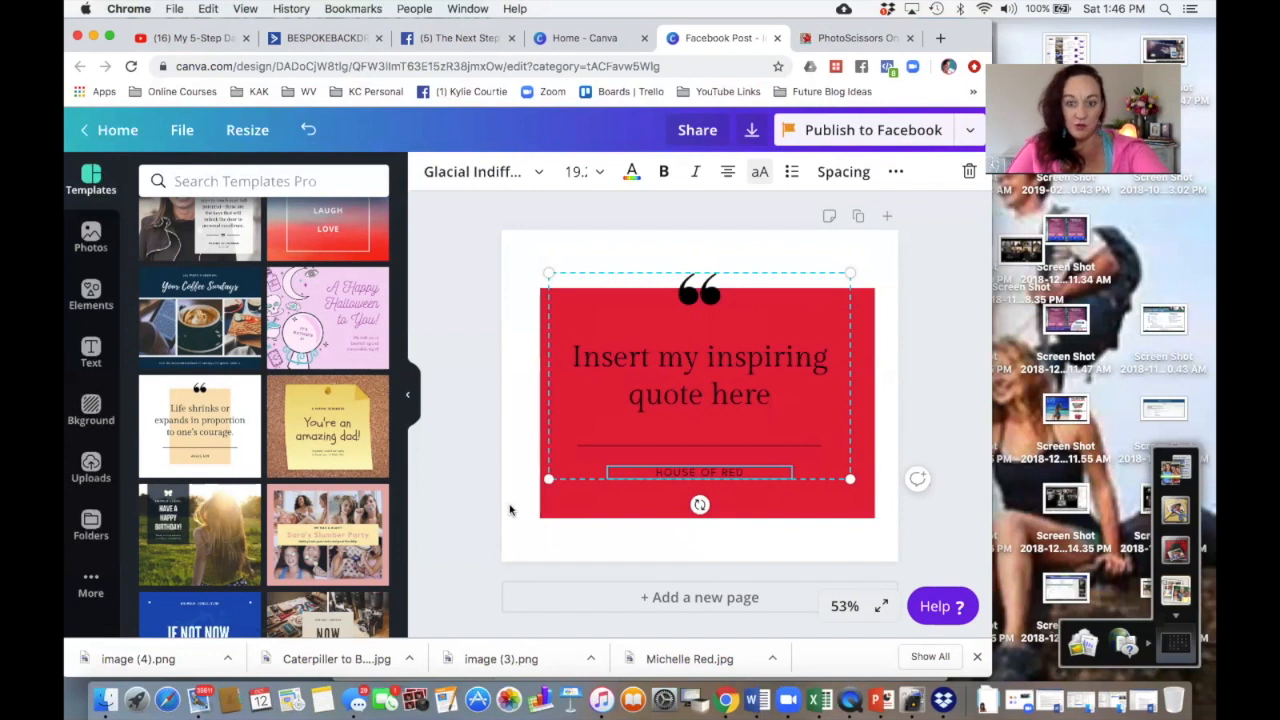
left_click(509, 510)
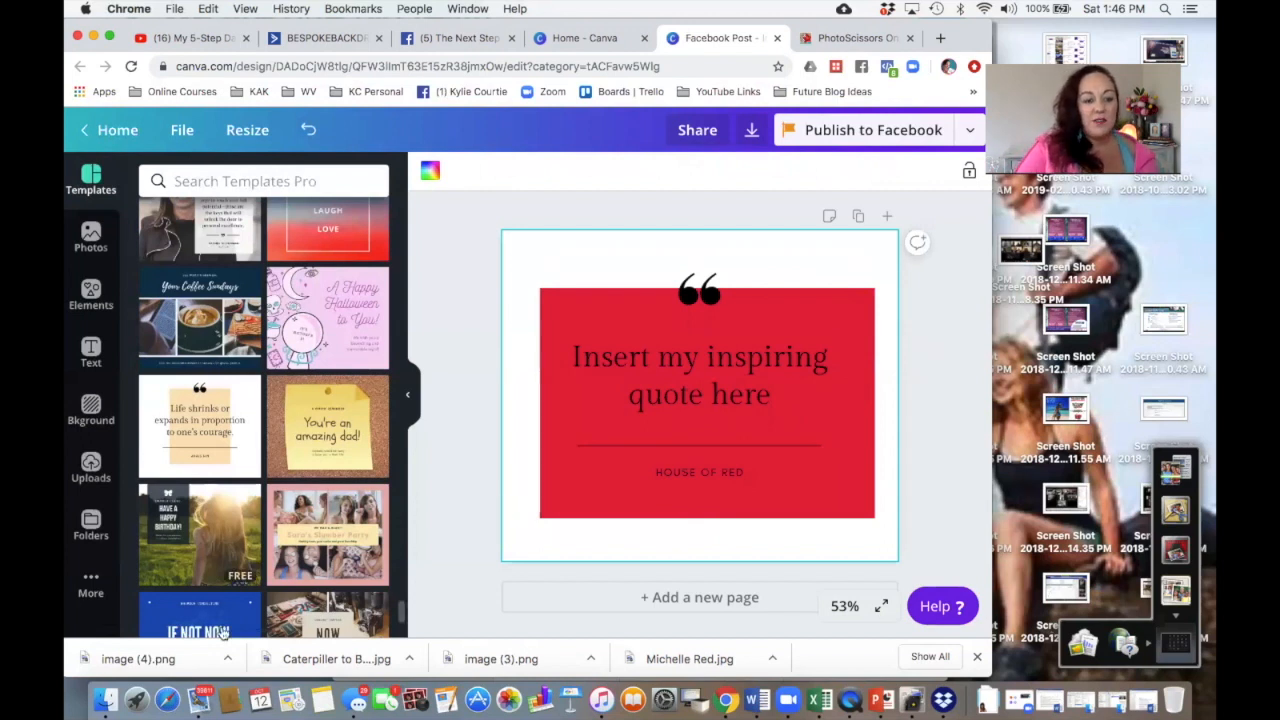
Step: Add the uploaded cut-out portrait to the design, enlarging it and placing it at the lower left corner
left_click(90, 470)
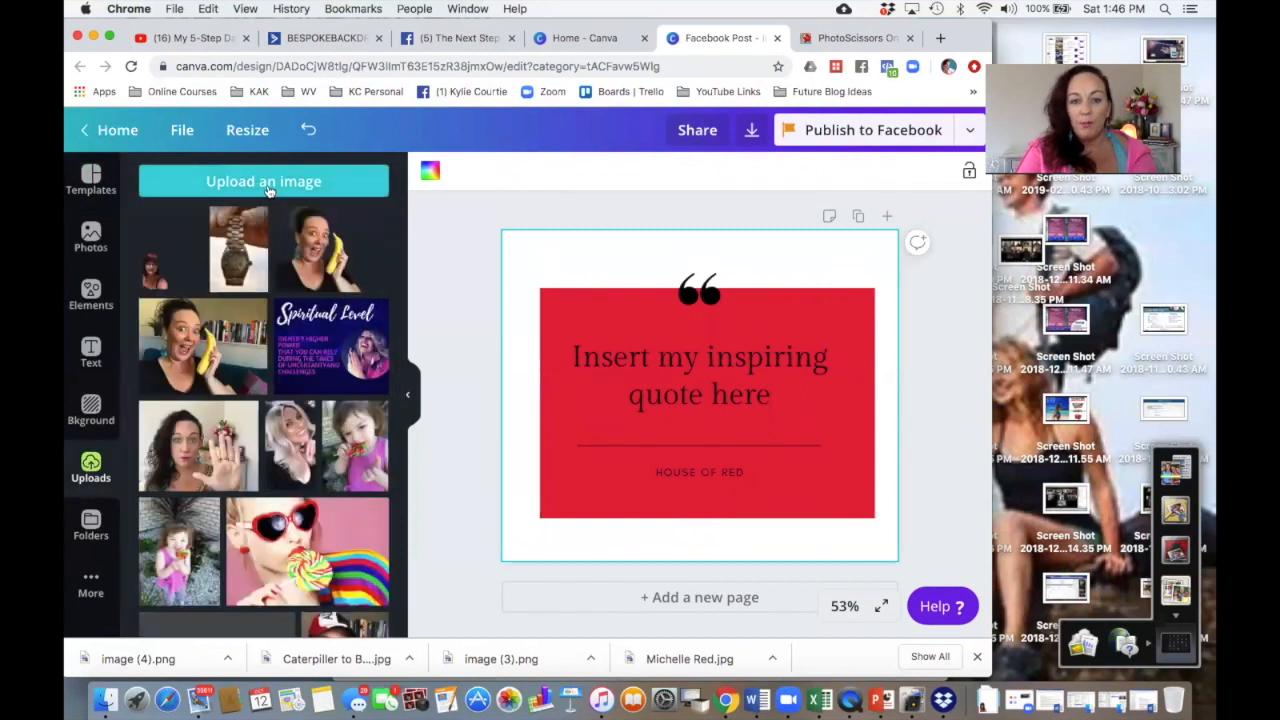
left_click(160, 268)
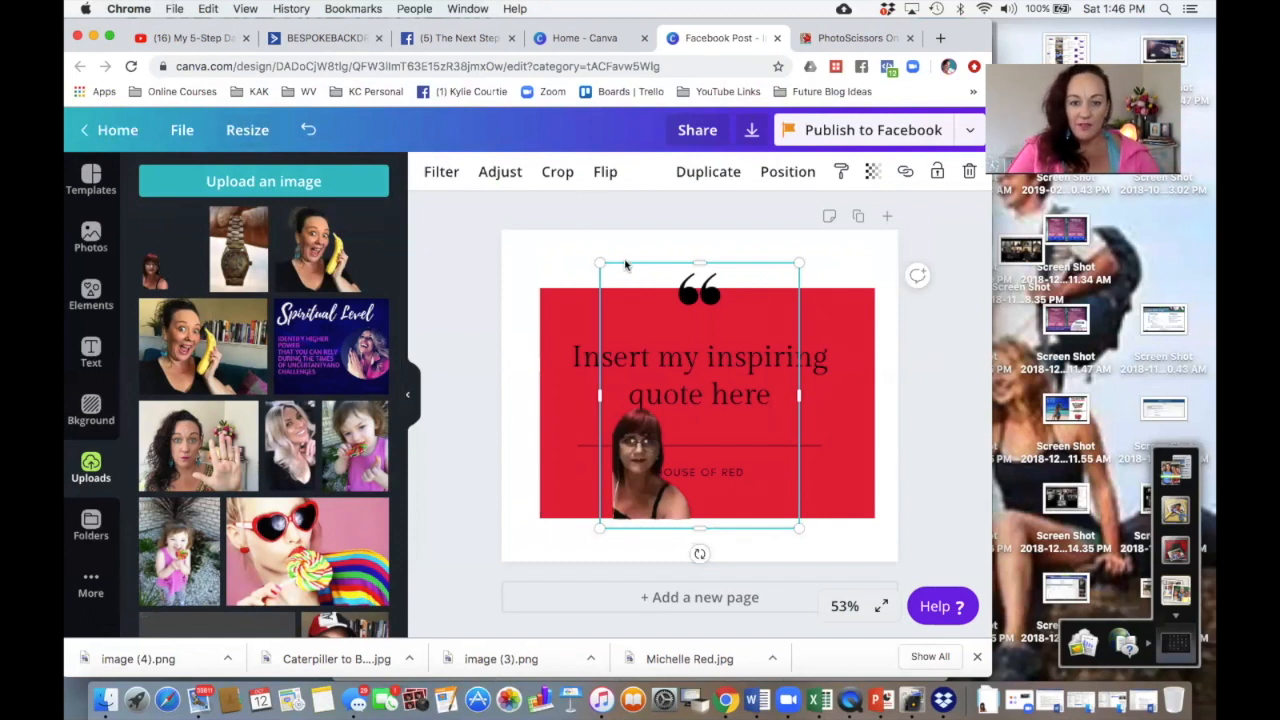
left_click_drag(632, 264, 528, 307)
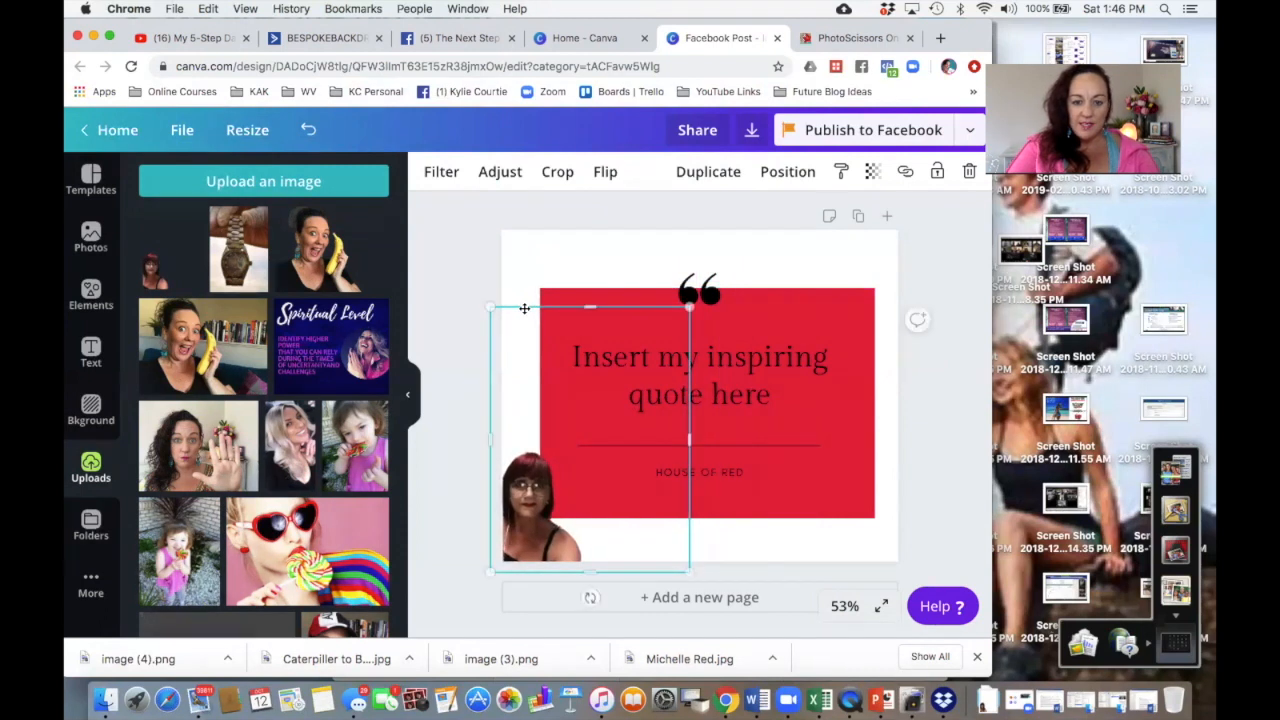
left_click_drag(689, 307, 825, 143)
left_click_drag(574, 526, 572, 521)
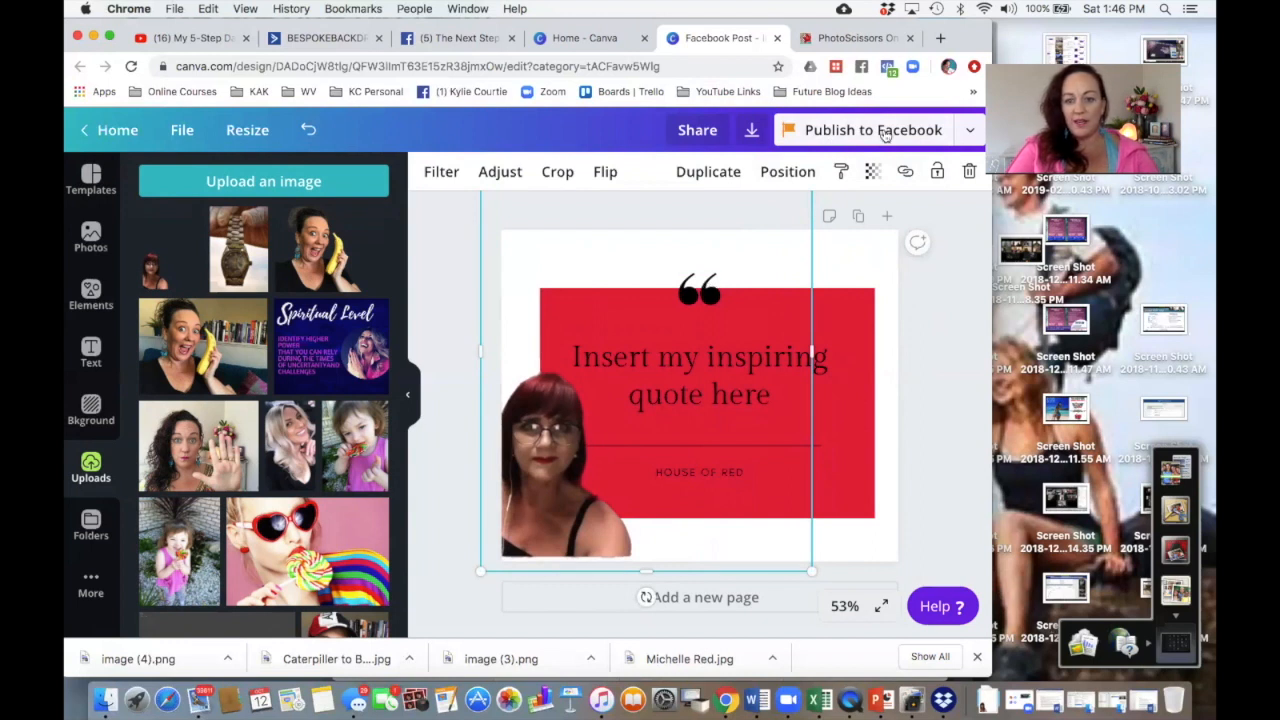
Step: Send the portrait backward so it sits behind the red rectangle
left_click(787, 171)
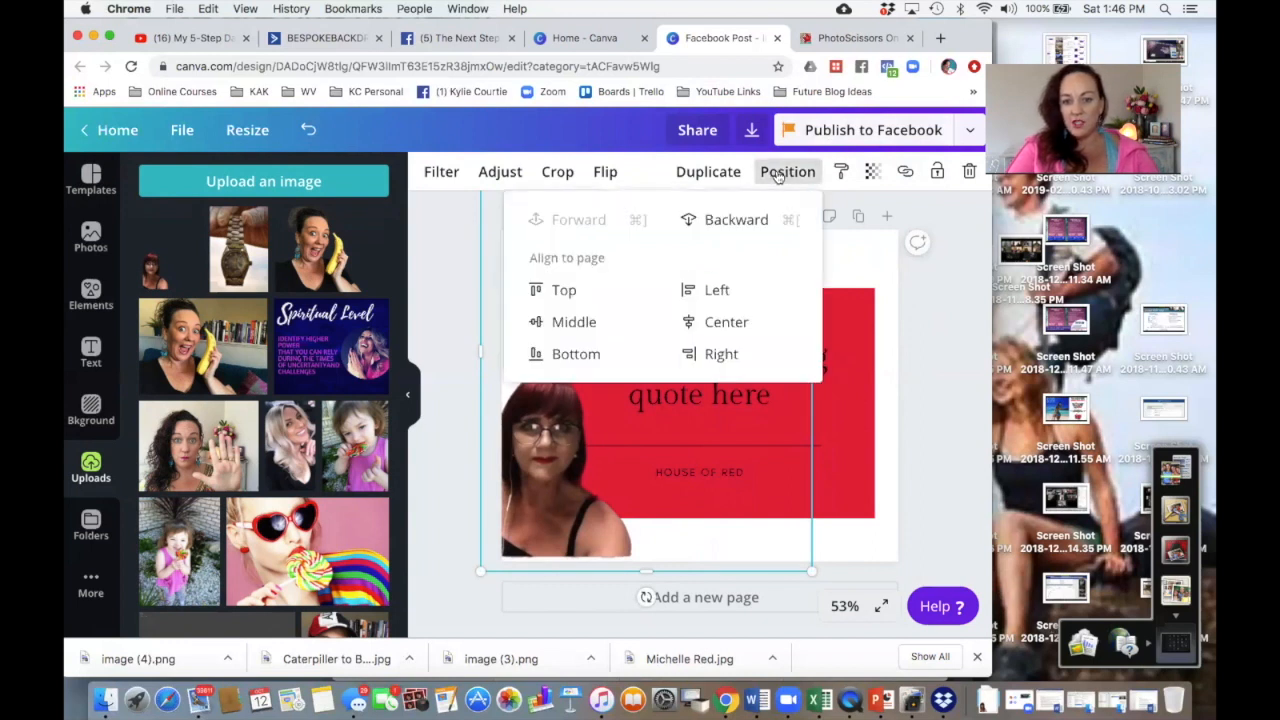
left_click(745, 222)
left_click(860, 272)
left_click(526, 454)
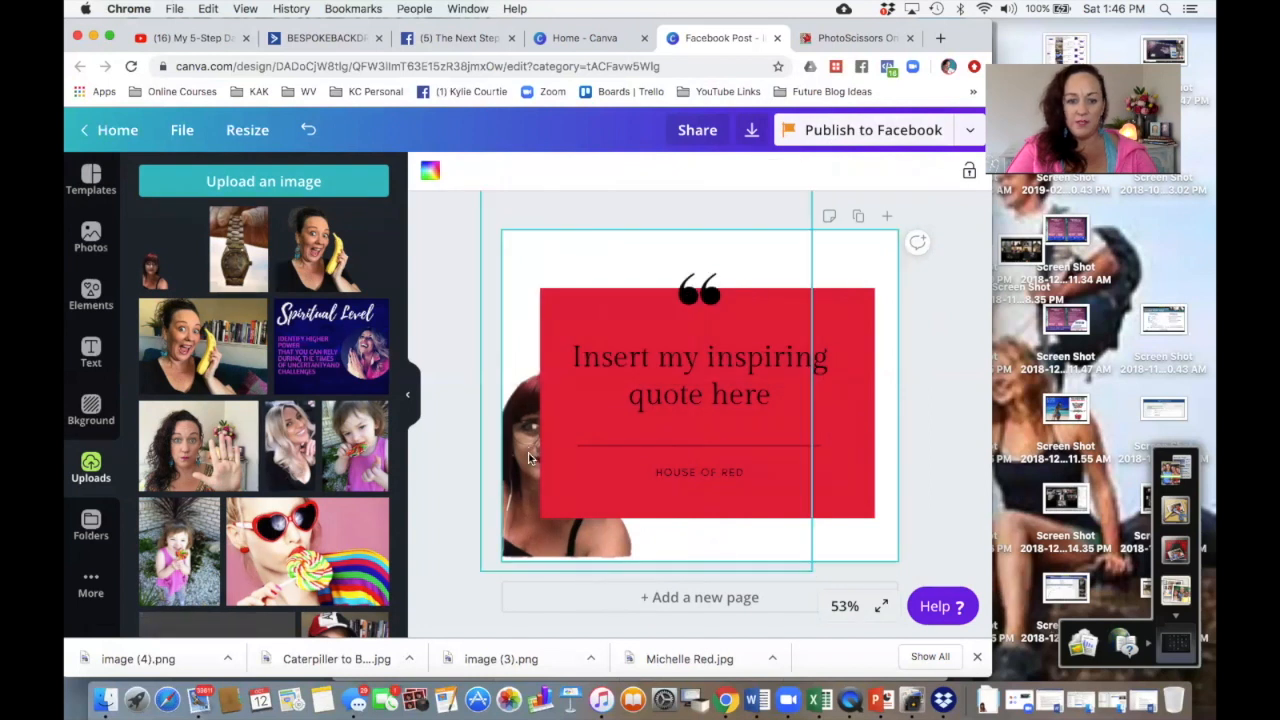
Step: Bring the cut-out portrait forward so it sits in front of the red rectangle
left_click(795, 171)
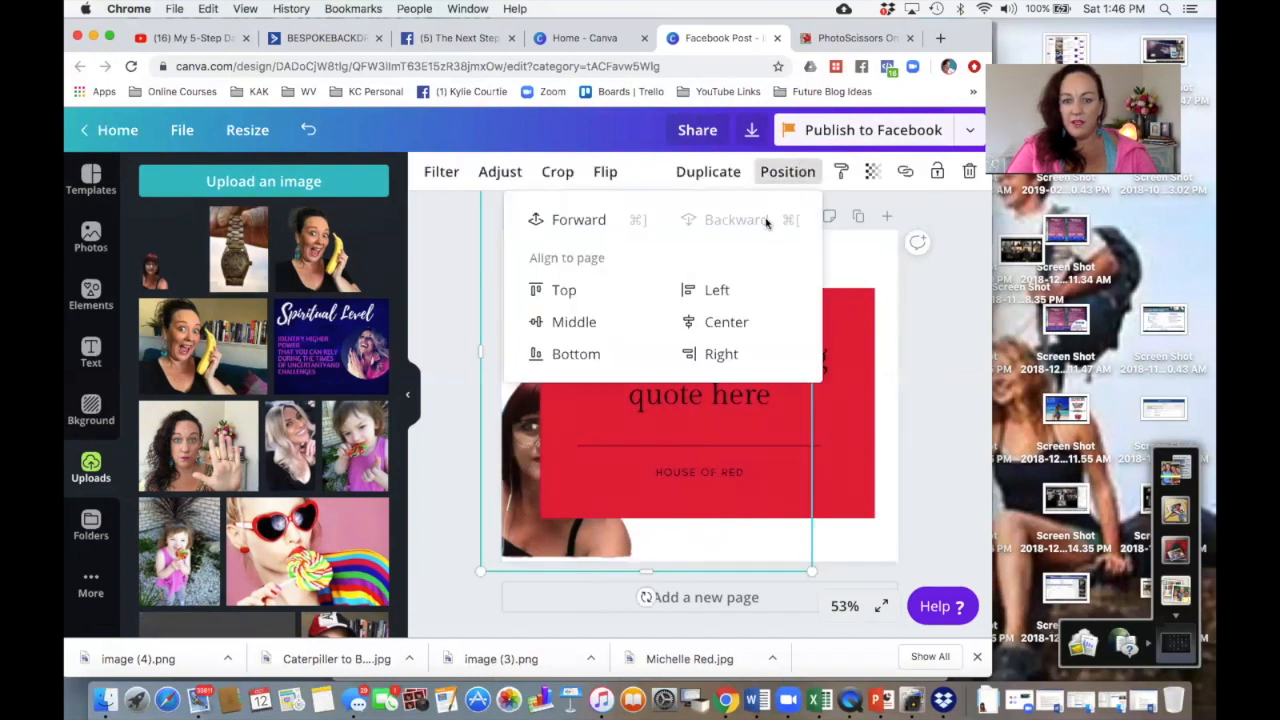
left_click(582, 220)
left_click(687, 350)
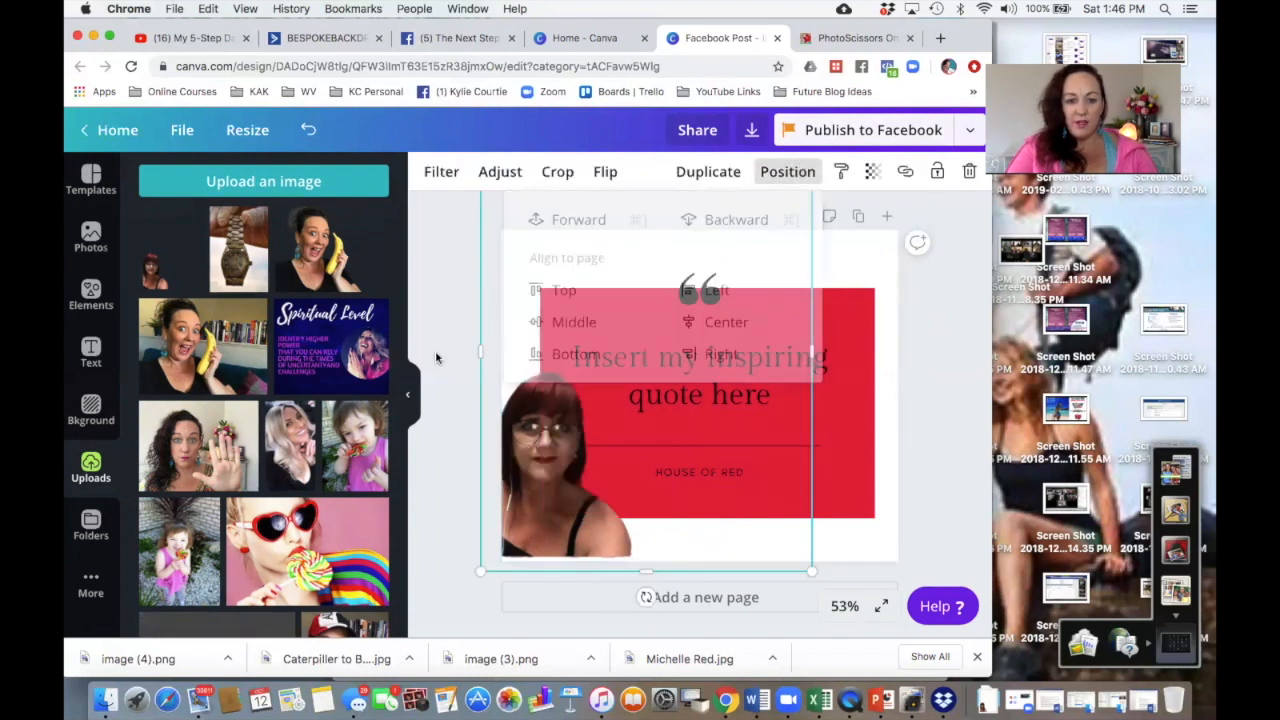
left_click(876, 299)
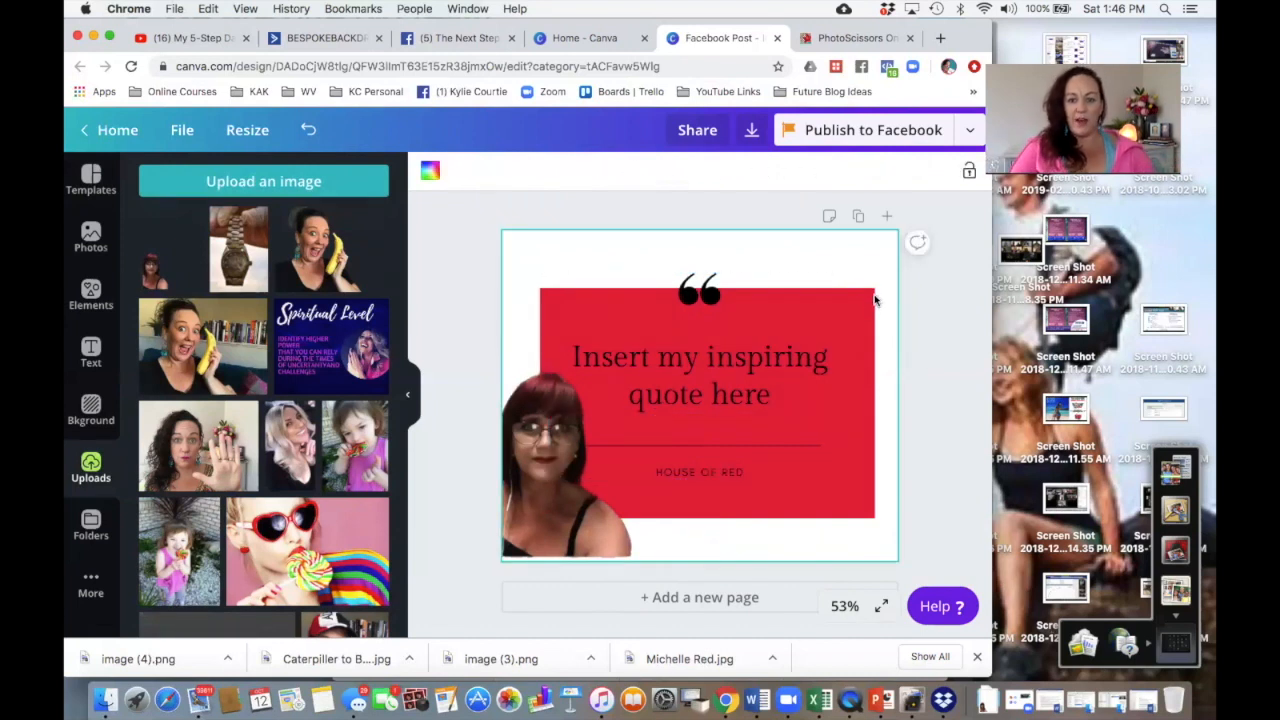
Step: Move the red rectangle slightly upward on the page
left_click(864, 294)
left_click_drag(704, 288, 705, 264)
left_click(459, 310)
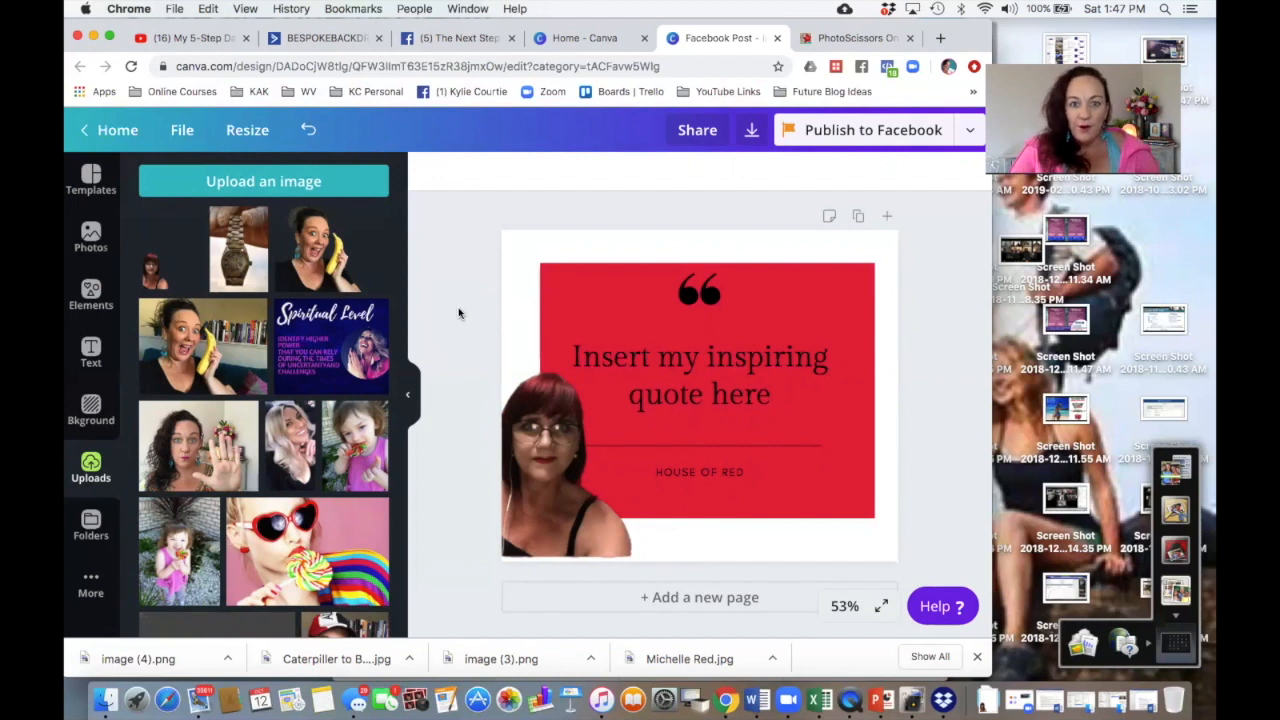
left_click(853, 38)
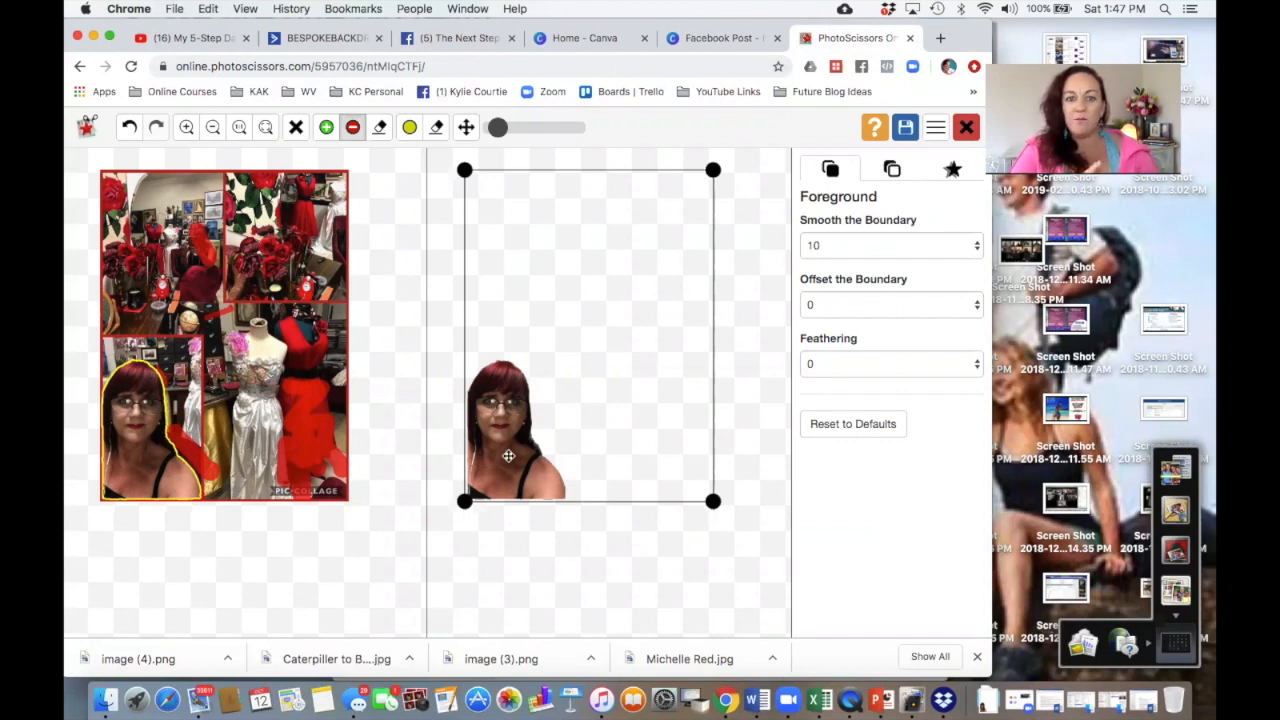
left_click(600, 40)
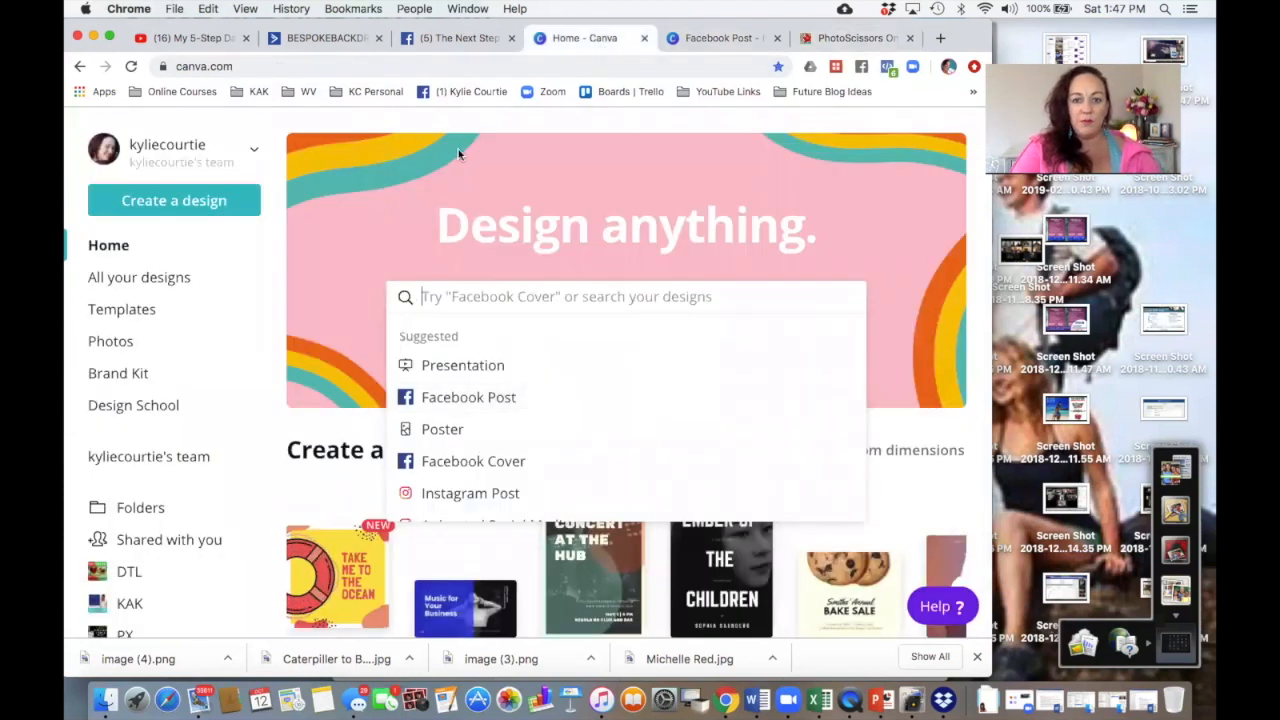
left_click_drag(971, 40, 971, 78)
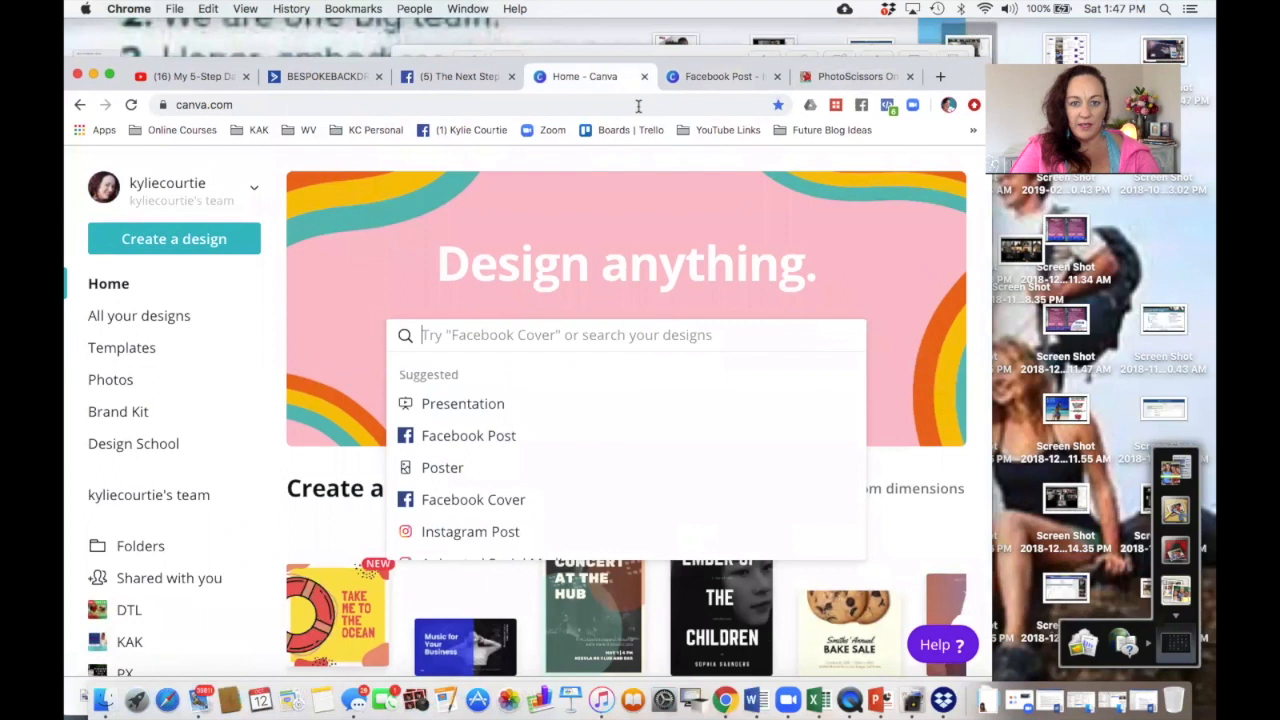
left_click(718, 76)
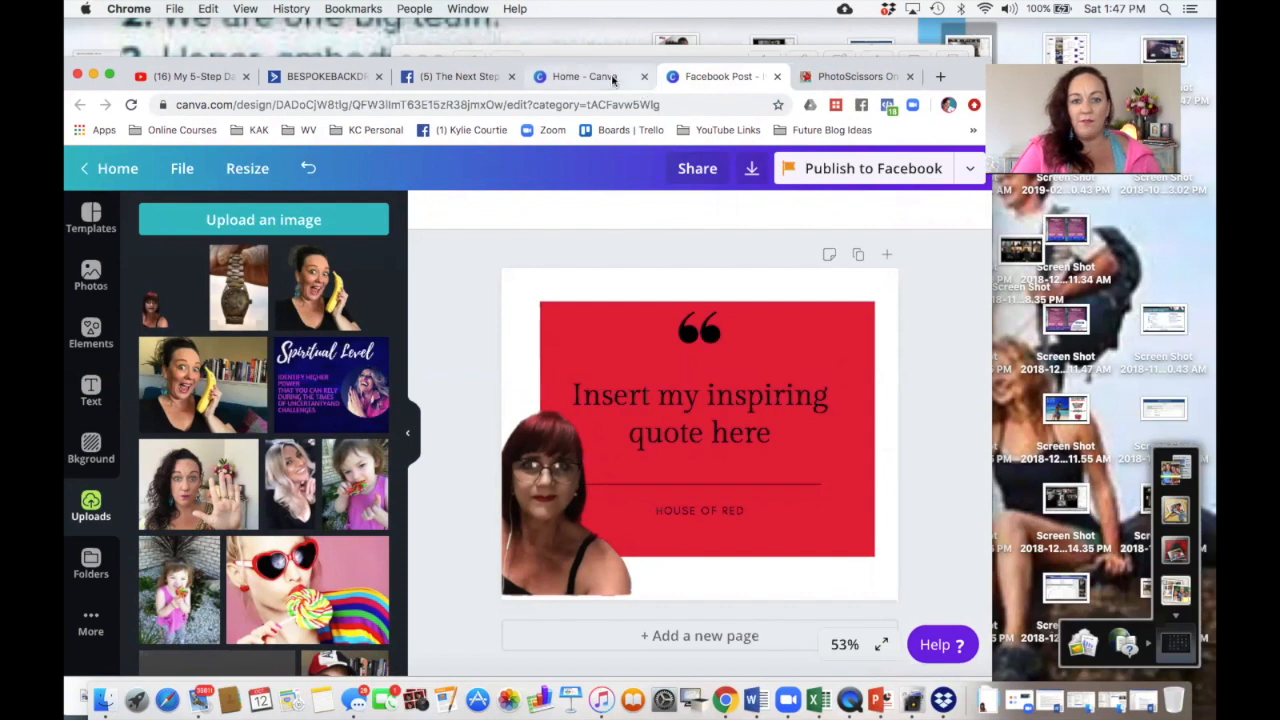
left_click(578, 76)
Step: Browse the saved designs on the Canva home page, opening an existing quote design
scroll(440, 540, "down", 3)
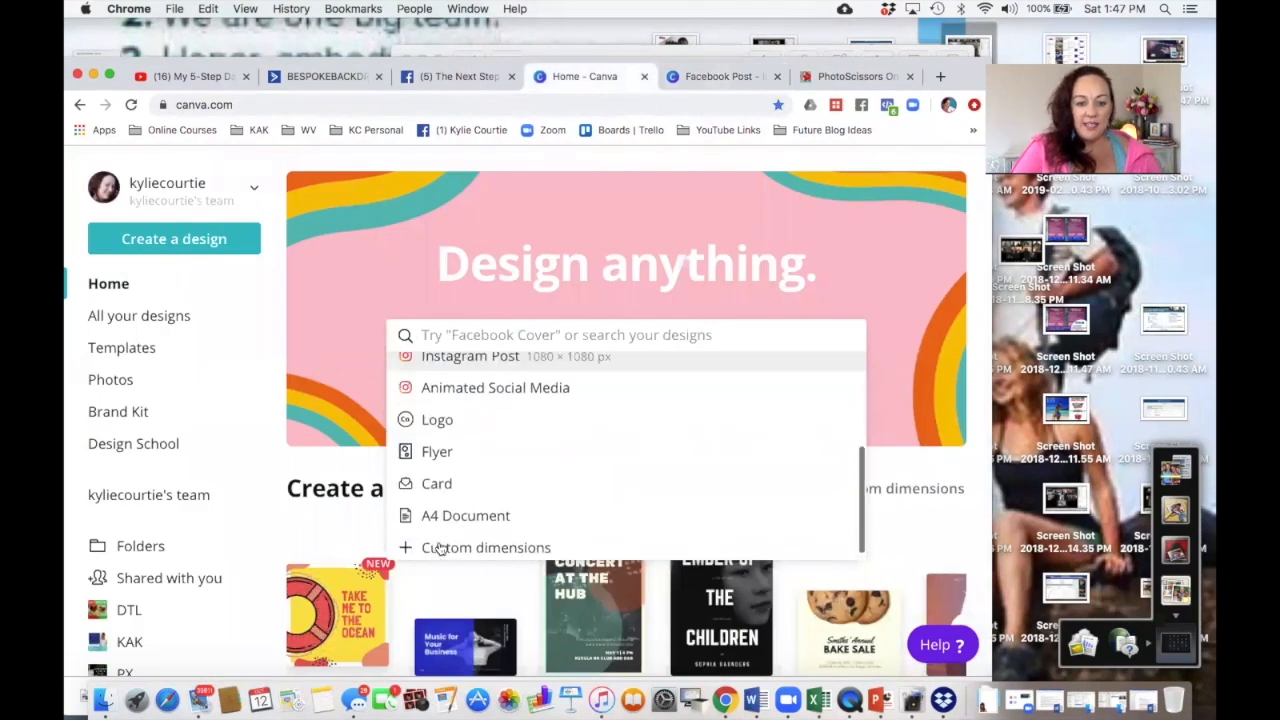
scroll(368, 487, "down", 3)
scroll(368, 487, "down", 3)
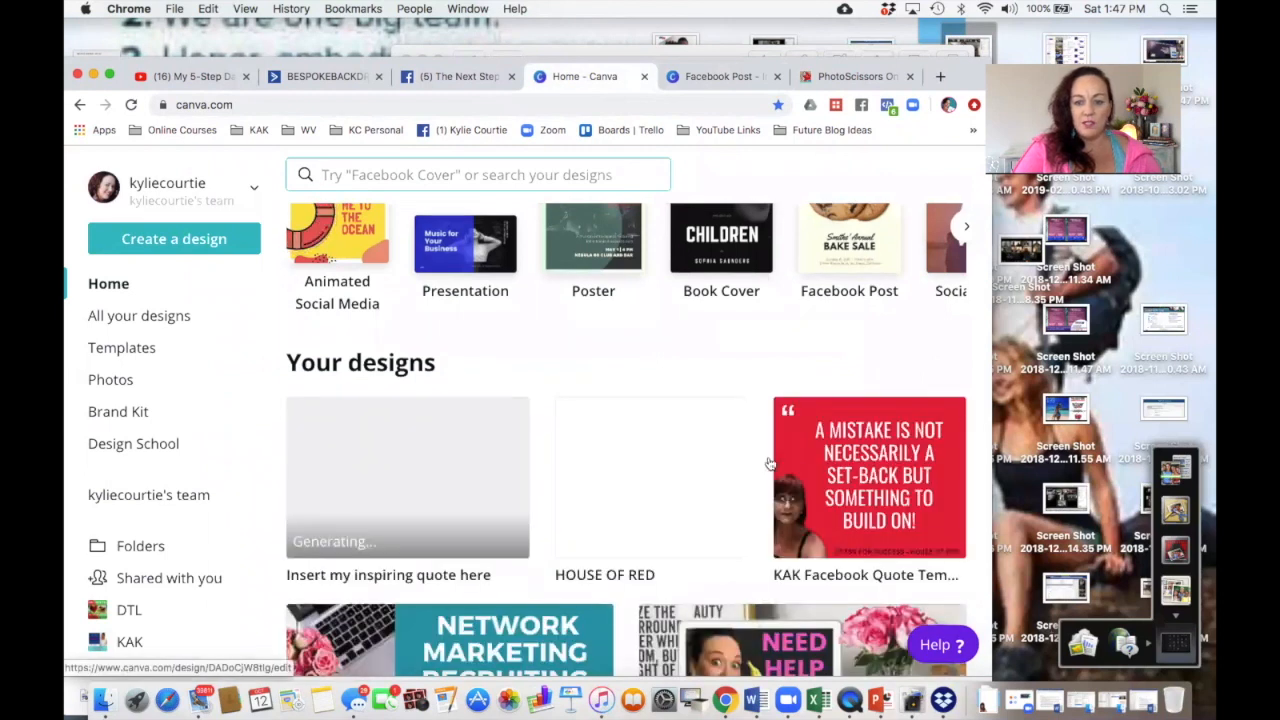
left_click(845, 475)
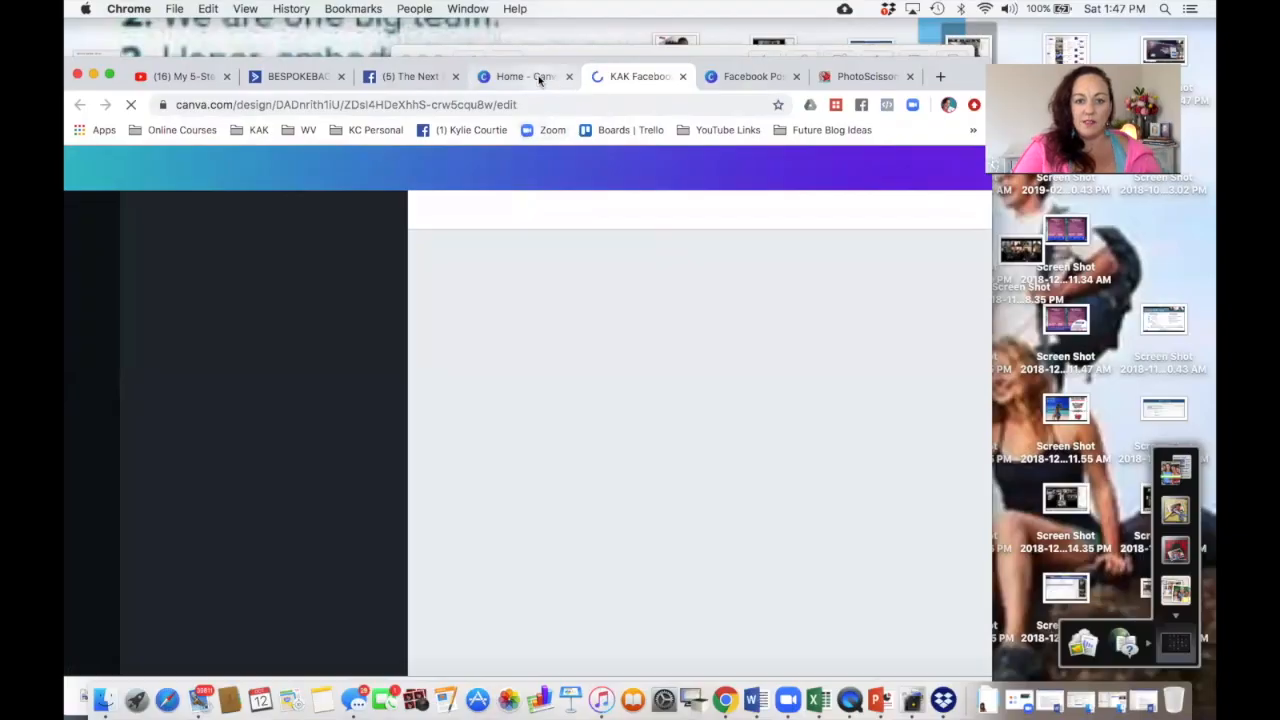
left_click(527, 77)
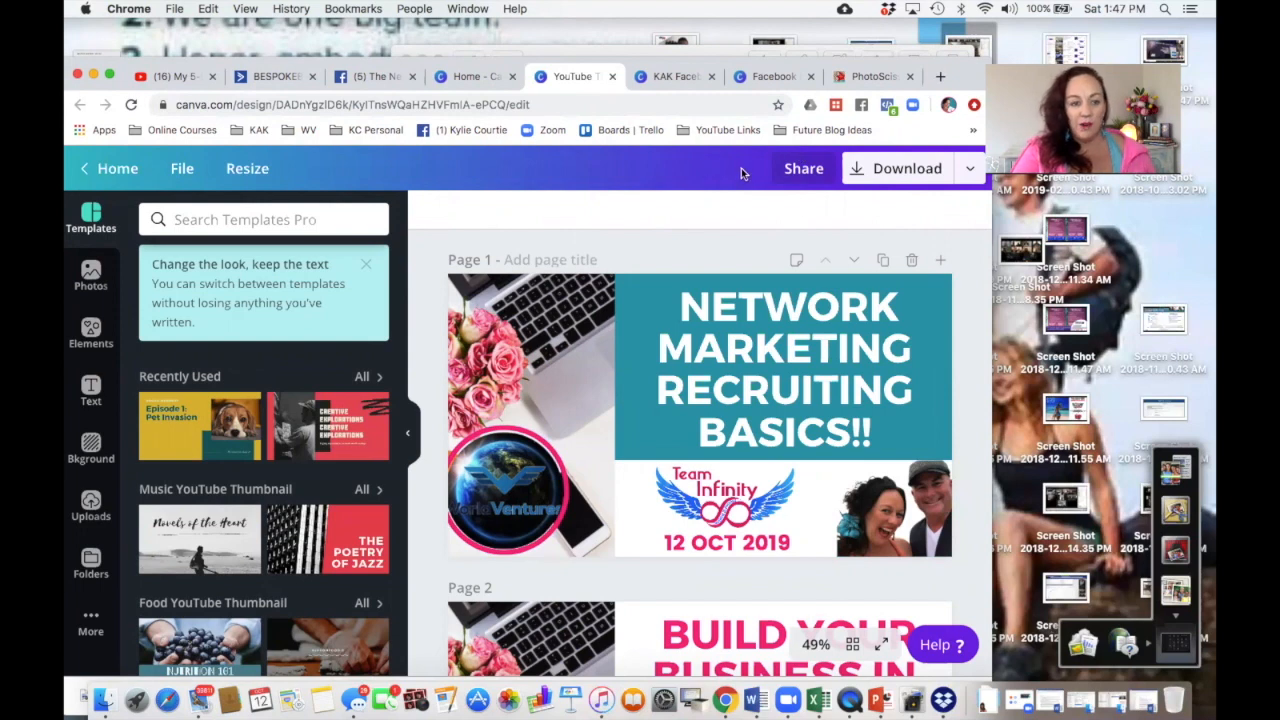
left_click(466, 78)
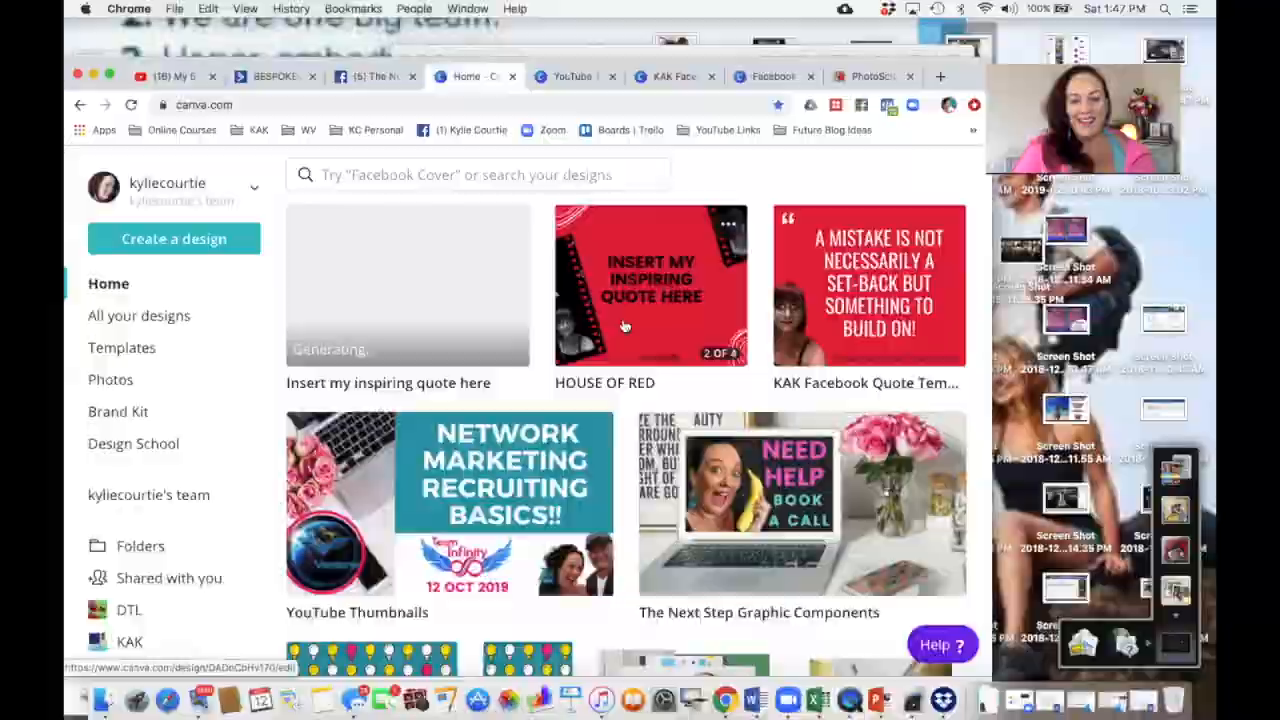
Step: Open the HOUSE OF RED design and examine its pages, including the photo inside the film-strip frame
left_click(627, 310)
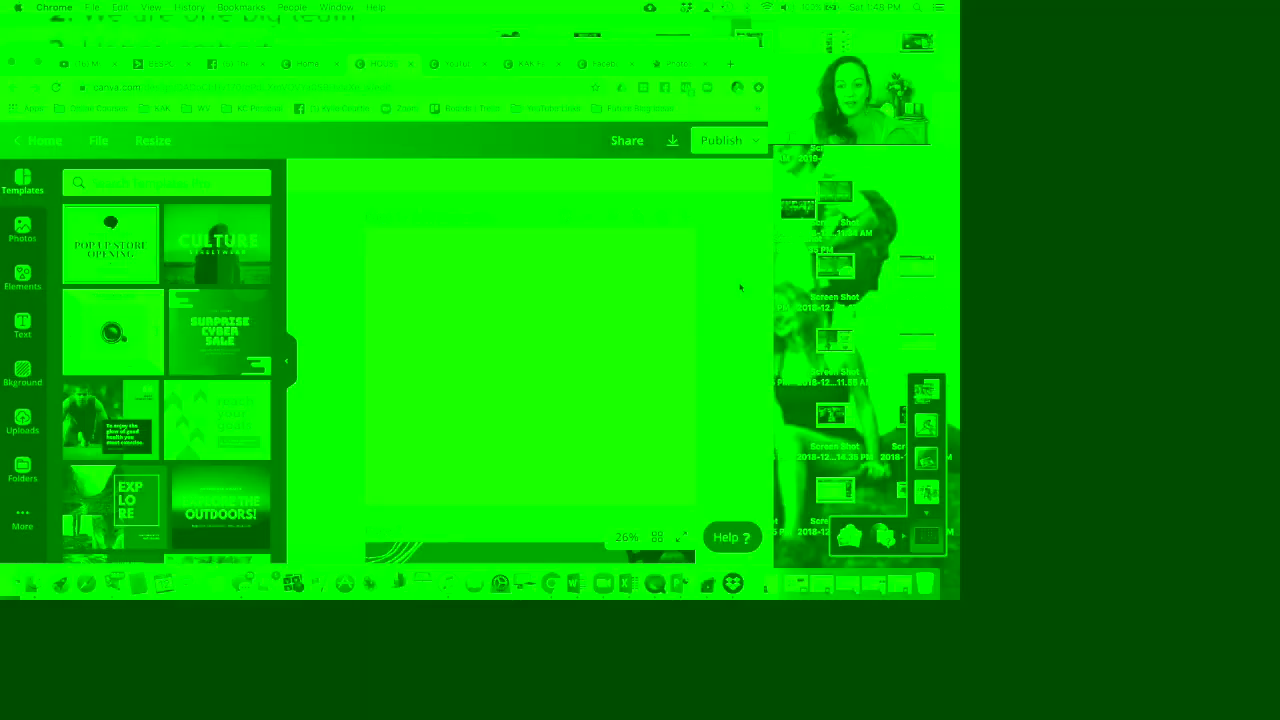
scroll(740, 287, "down", 2)
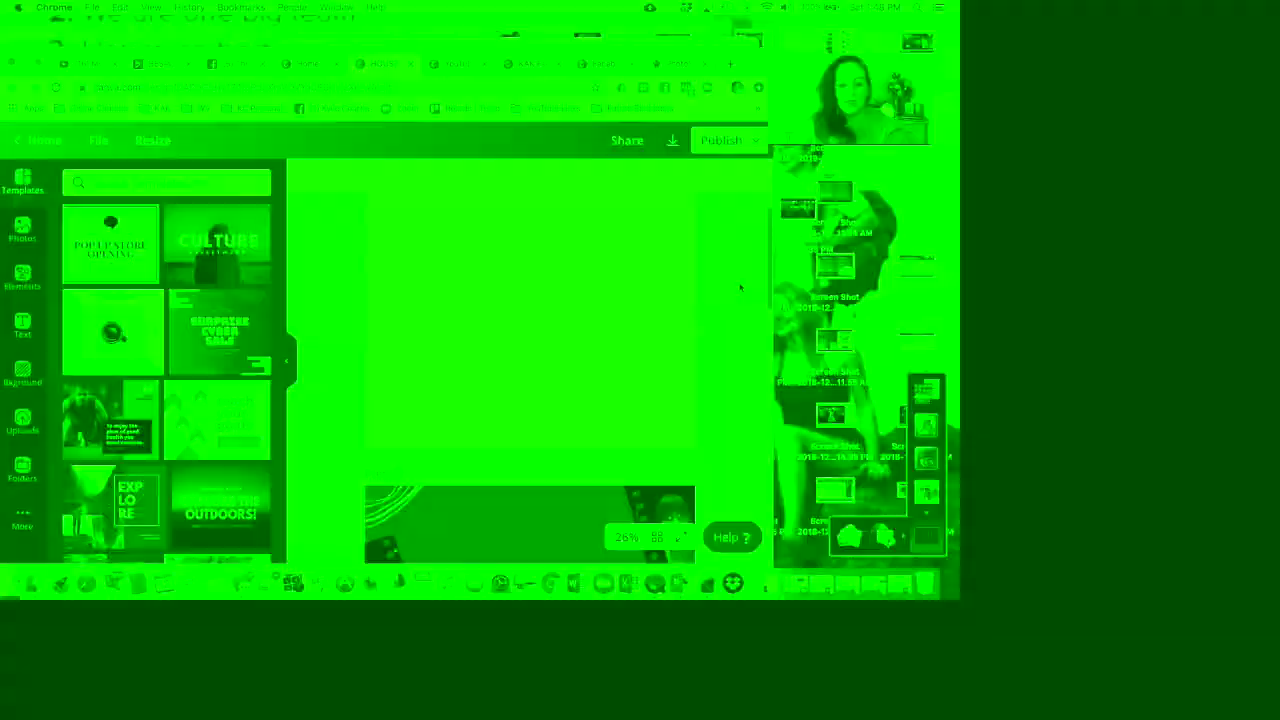
scroll(740, 287, "down", 3)
scroll(740, 287, "down", 1)
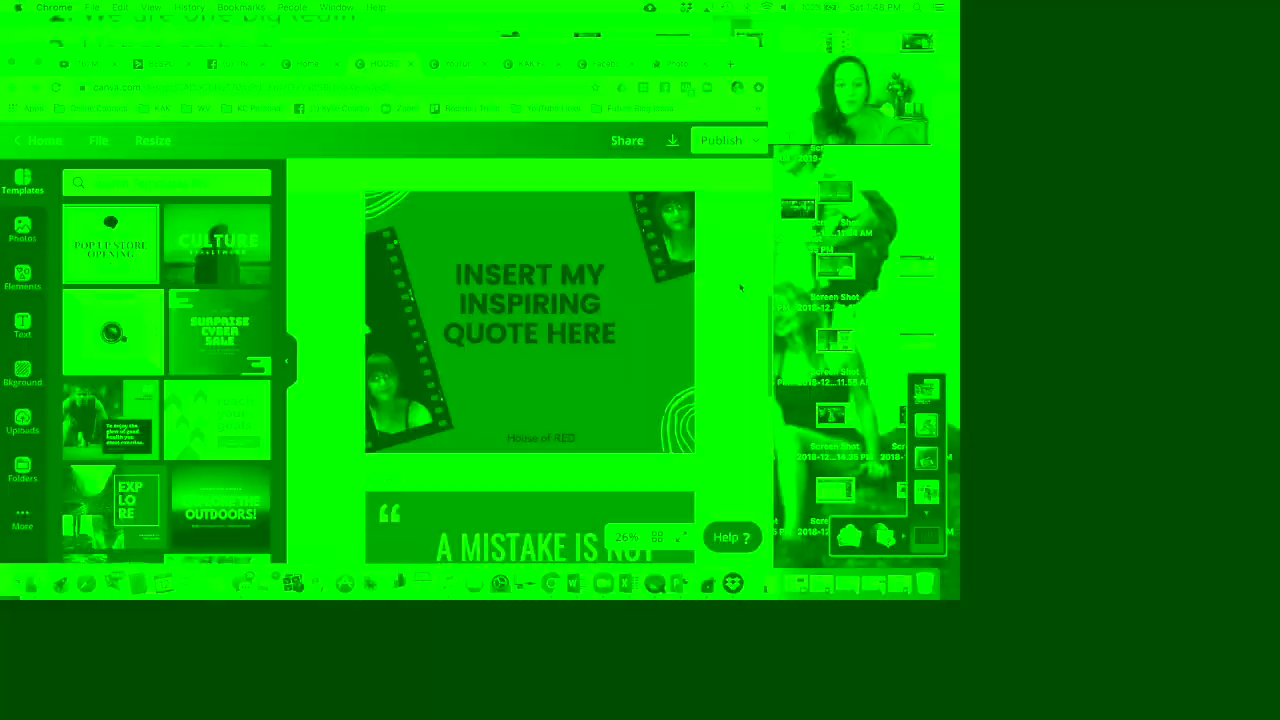
left_click(640, 290)
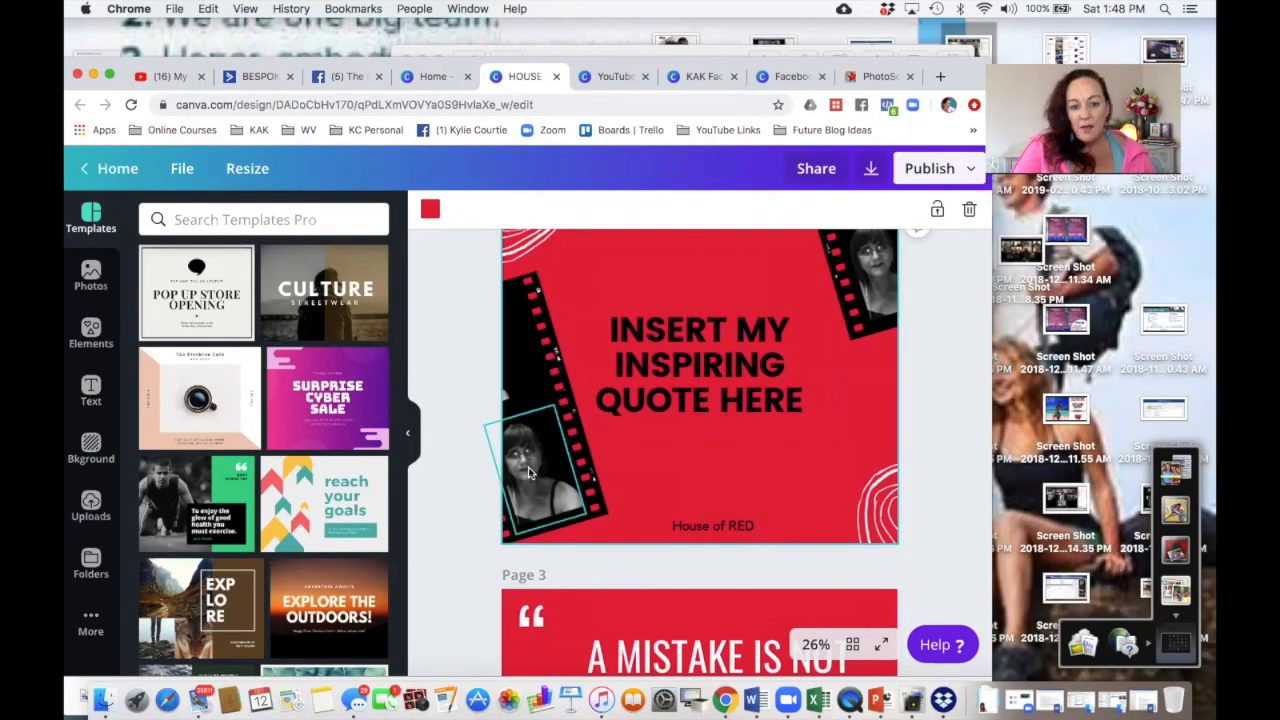
left_click(530, 472)
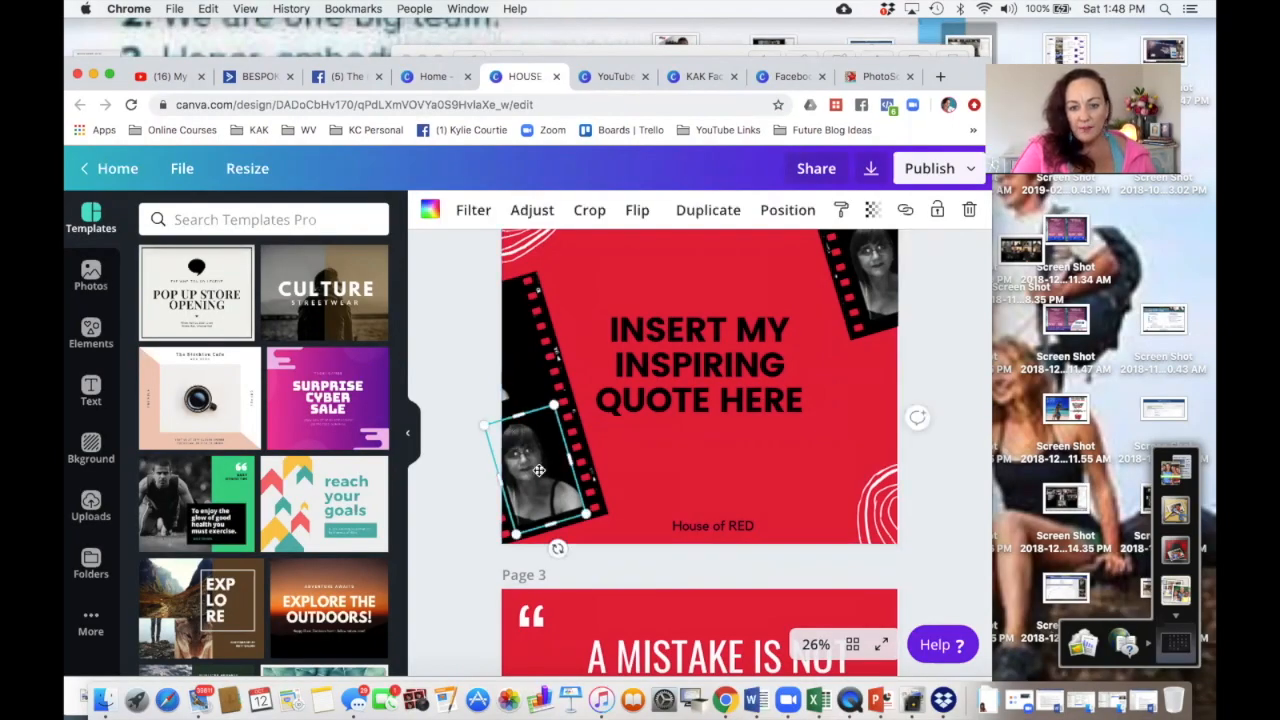
scroll(860, 300, "down", 5)
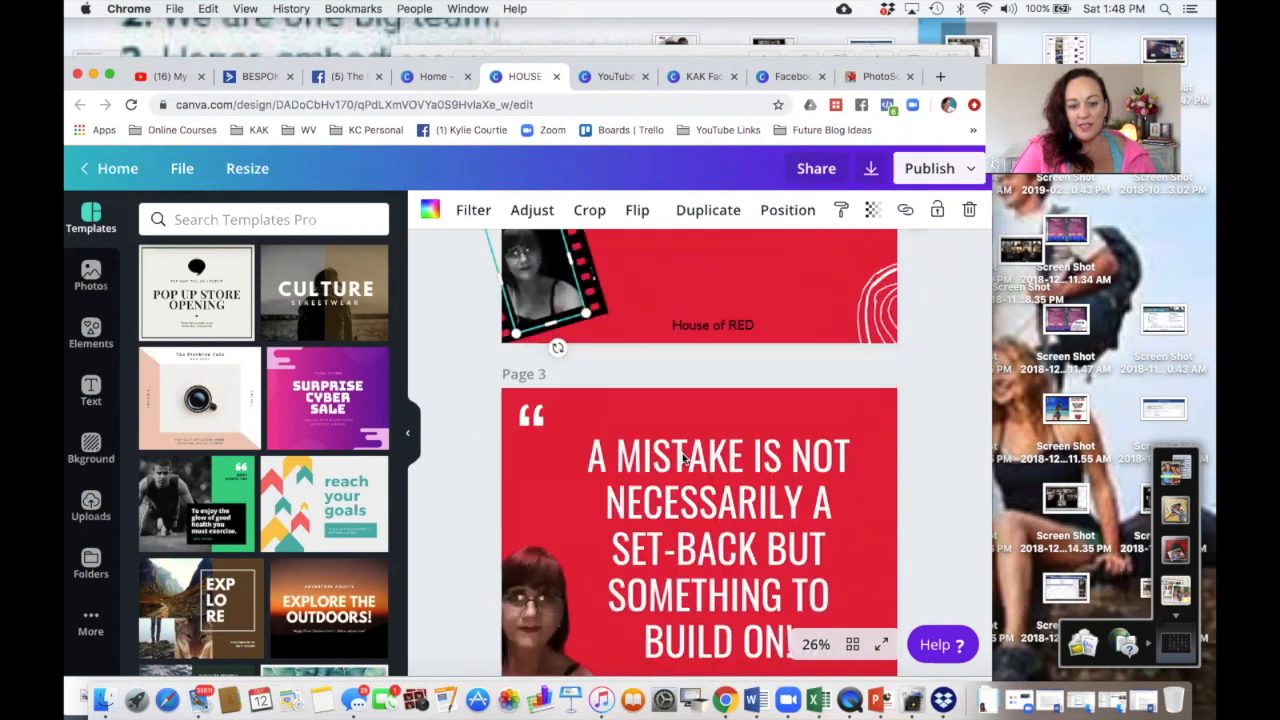
scroll(645, 381, "down", 5)
scroll(645, 381, "up", 8)
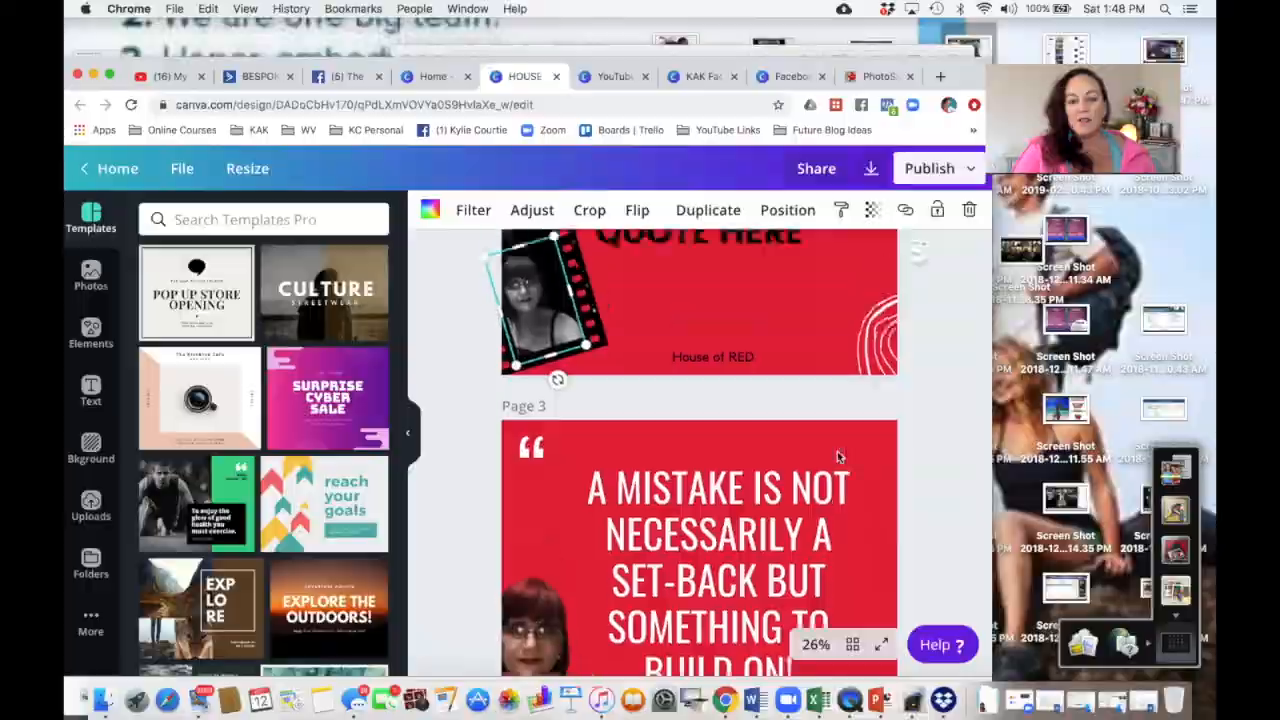